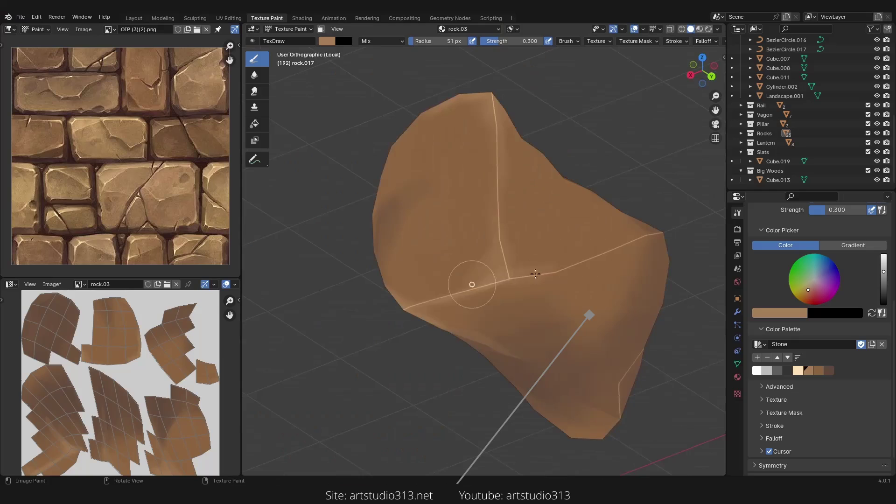
mouse_move(541, 267)
middle_down()
mouse_move(476, 266)
mouse_move(486, 282)
middle_up()
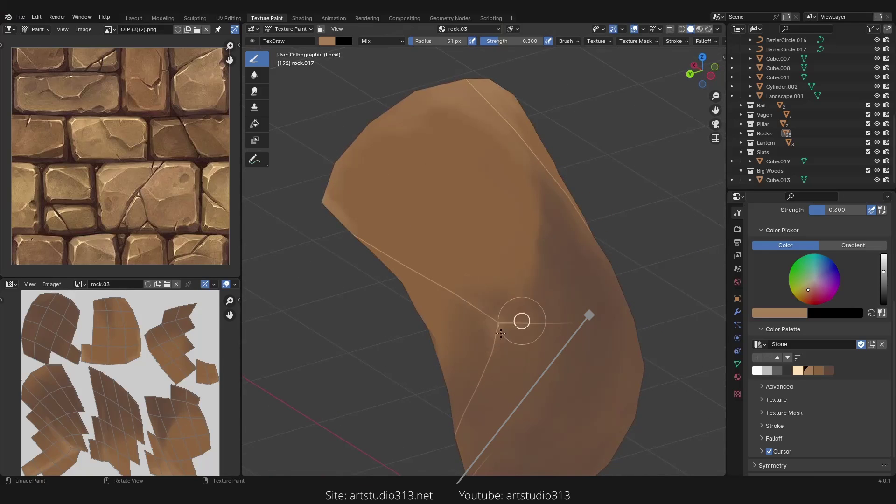
middle_drag(456, 420, 598, 267)
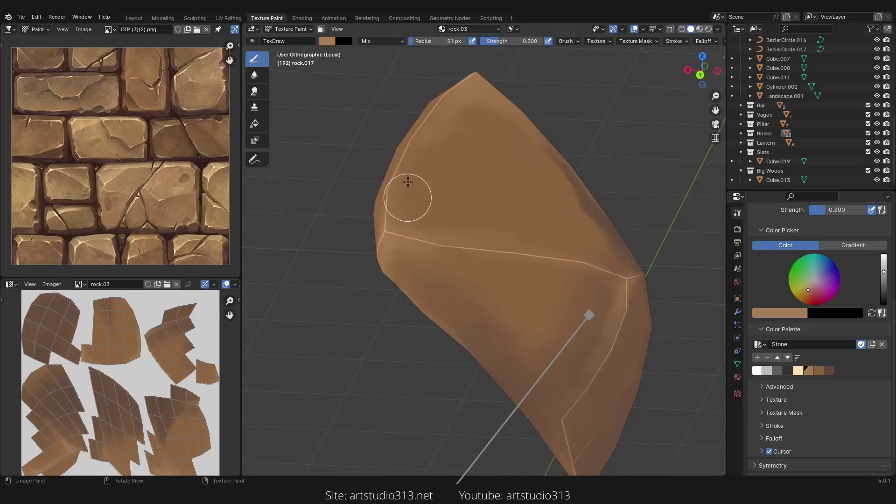
middle_drag(386, 232, 512, 173)
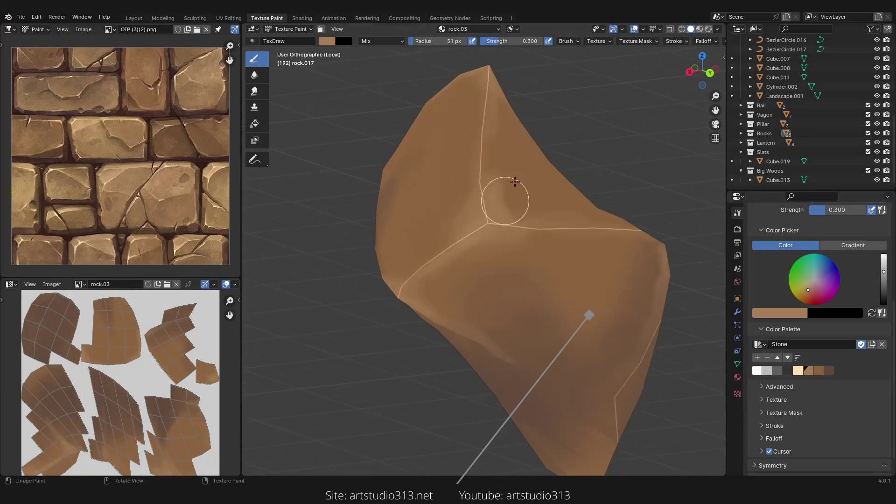
mouse_move(414, 274)
middle_down()
mouse_move(538, 206)
mouse_move(540, 220)
mouse_move(500, 260)
middle_up()
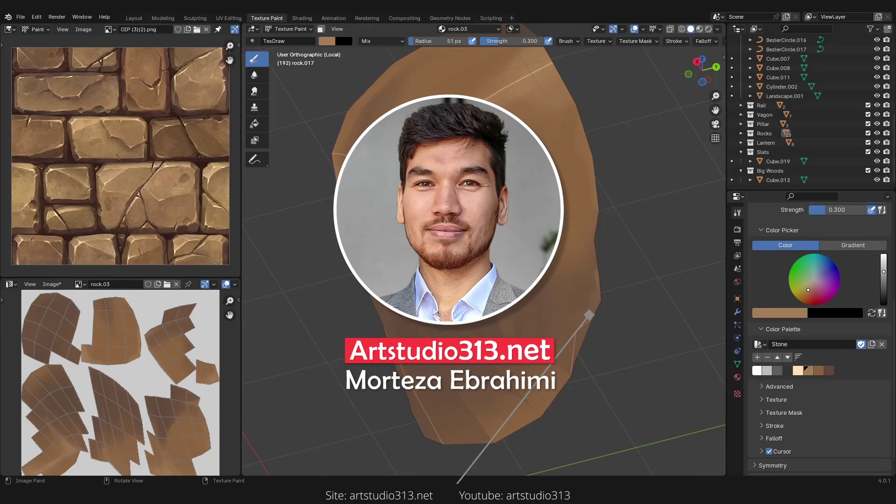
middle_drag(430, 150, 558, 209)
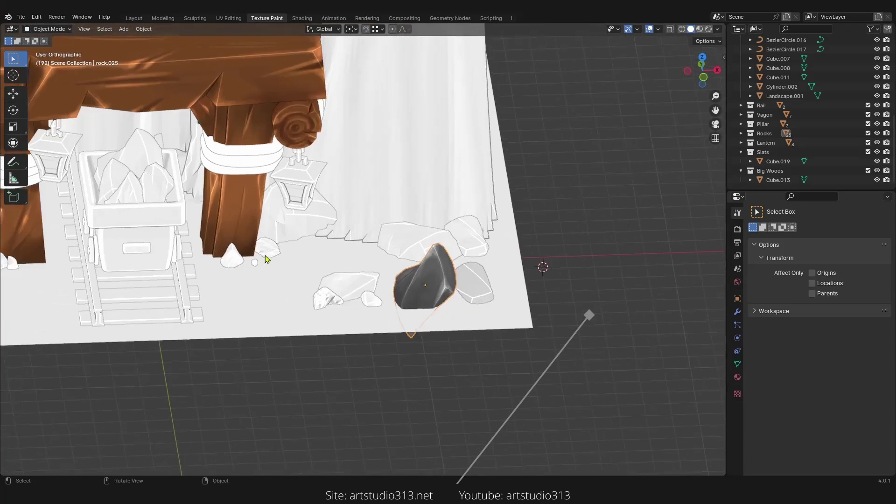
Step: Select the large unpainted rock beside the wooden pillar and isolate it in local view
shift+middle_drag(265, 260, 412, 328)
click(291, 225)
key(KP_Divide)
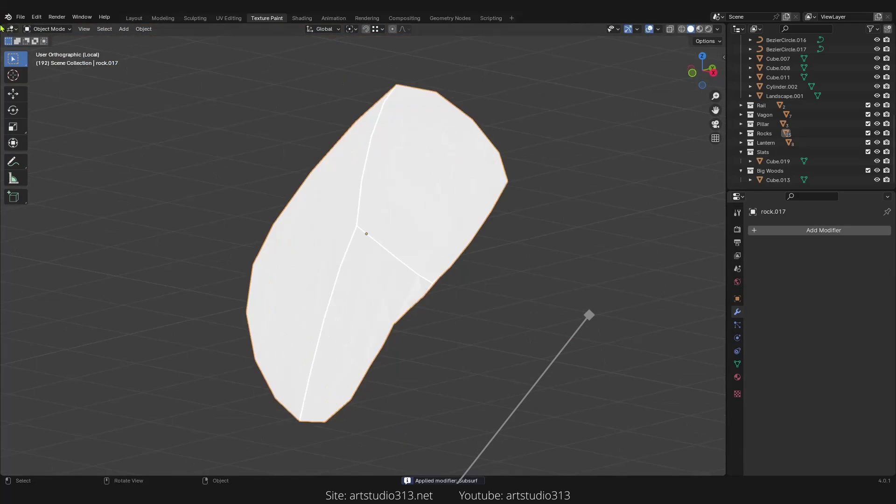
Step: Split the 3D viewport vertically and turn the new area into a UV Editor
drag(1, 24, 345, 112)
click(11, 31)
click(28, 76)
scroll(233, 210, up, 2)
Step: Unwrap the whole rock mesh with Smart UV Project in Edit Mode and return to Object Mode
key(Tab)
middle_drag(566, 250, 555, 246)
key(u)
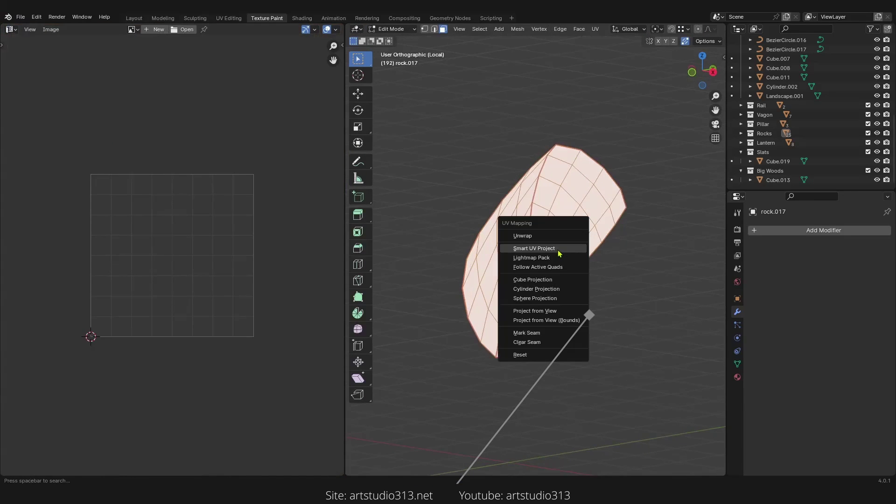
click(558, 251)
click(560, 336)
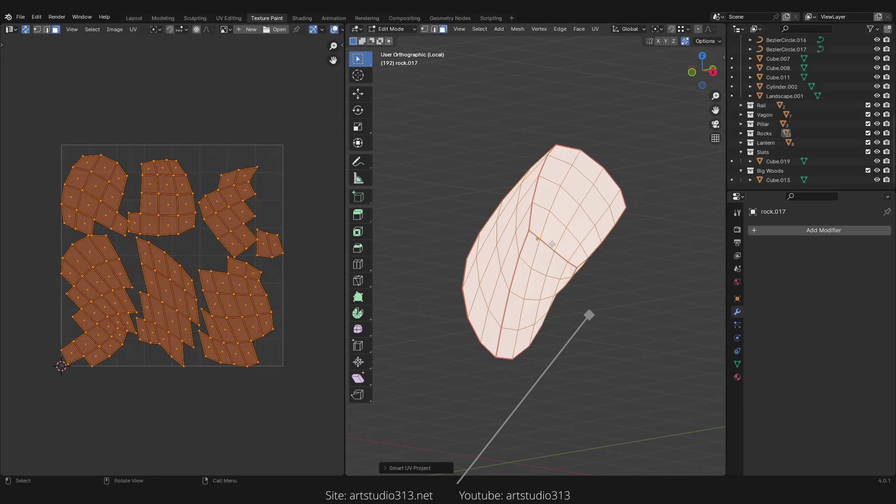
middle_drag(553, 245, 439, 225)
key(Tab)
Step: Narrow the UV Editor to widen the 3D viewport, and switch the rock to Texture Paint mode
middle_drag(601, 310, 456, 246)
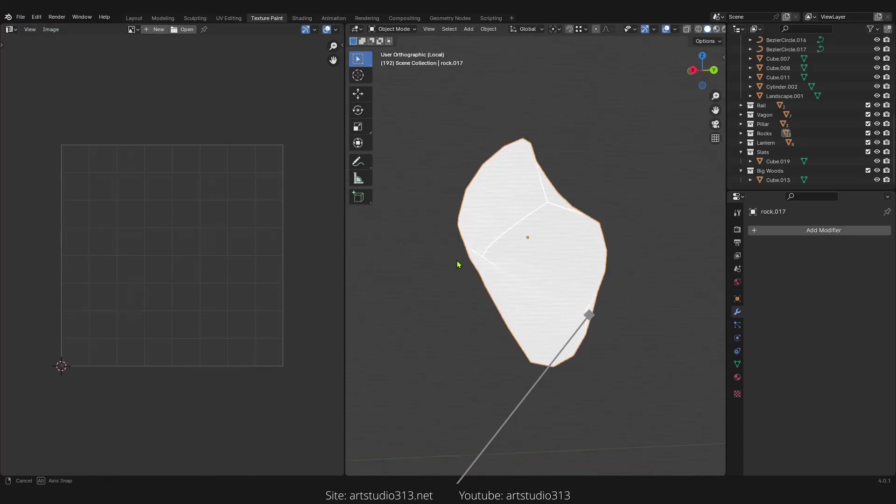
drag(344, 228, 241, 229)
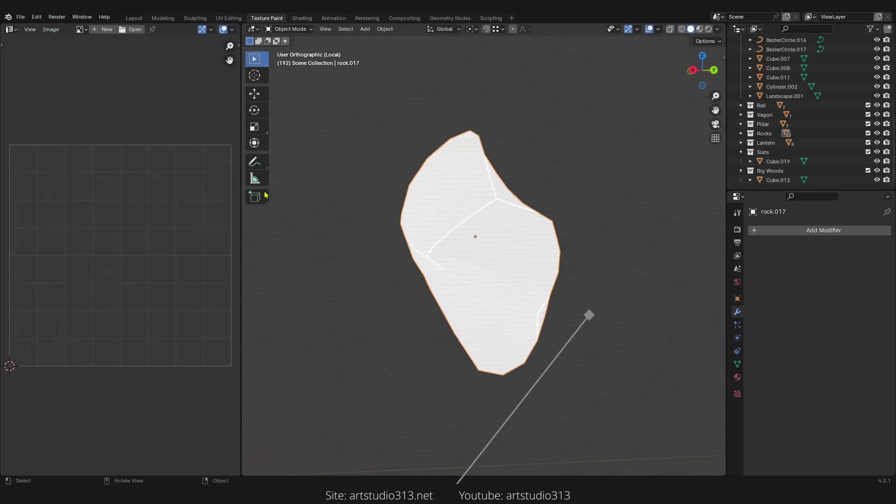
click(288, 29)
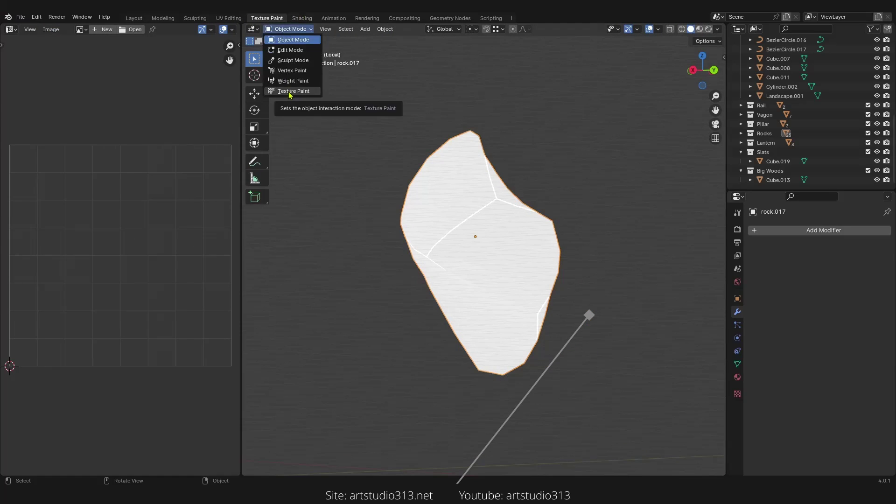
click(289, 91)
Step: Add a blank 2048 x 2048 px Base Color paint slot named rock.03 and fit its image in the UV Editor
click(494, 31)
click(488, 47)
click(486, 47)
click(511, 63)
click(523, 75)
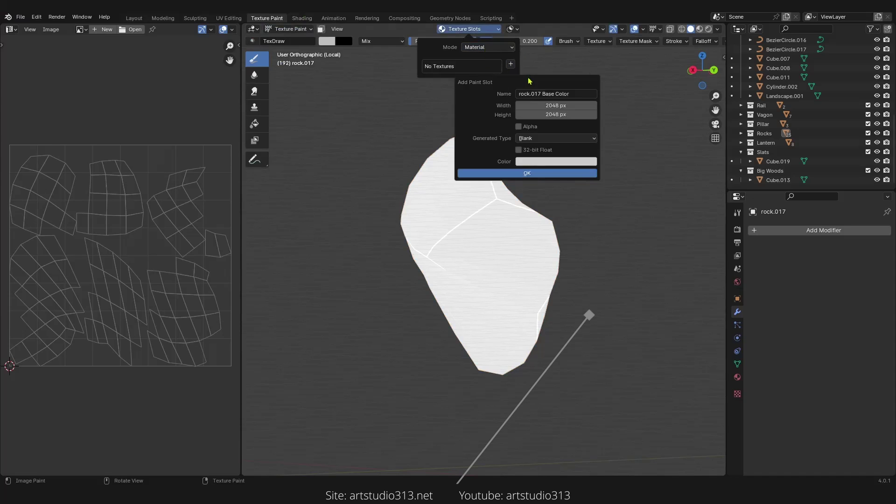
click(563, 93)
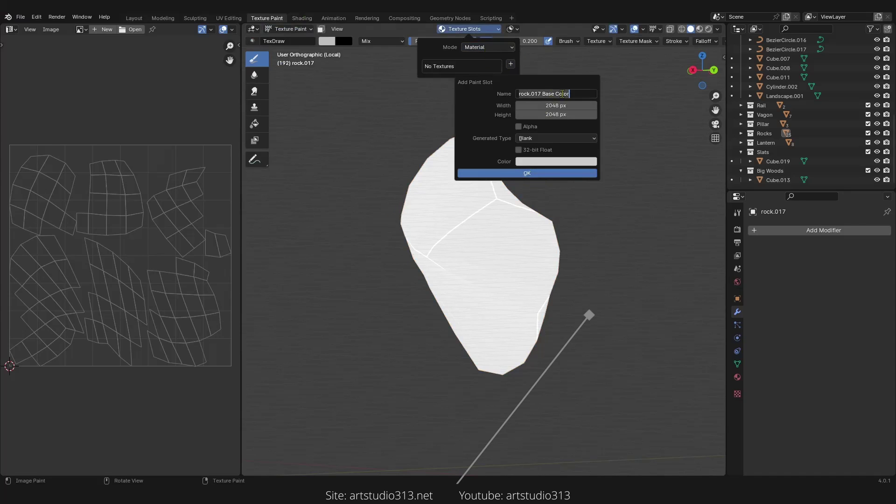
key(End)
key(BackSpace)
click(526, 174)
scroll(150, 194, down, 3)
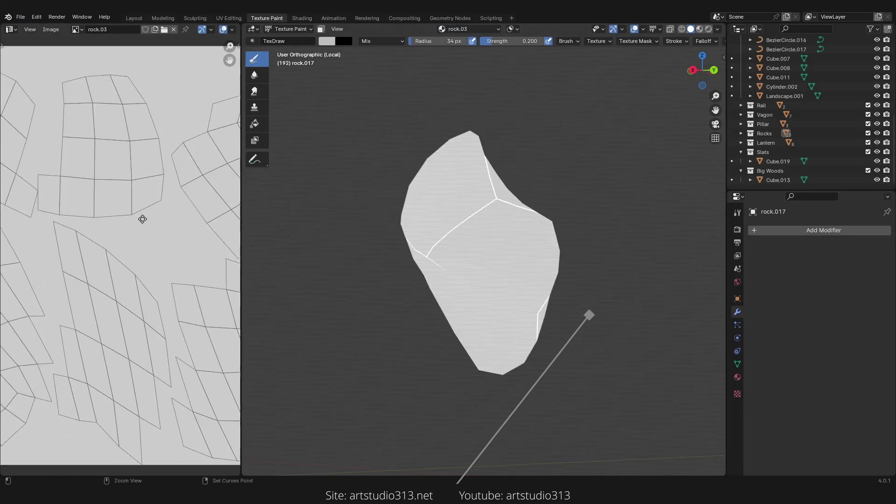
key(Home)
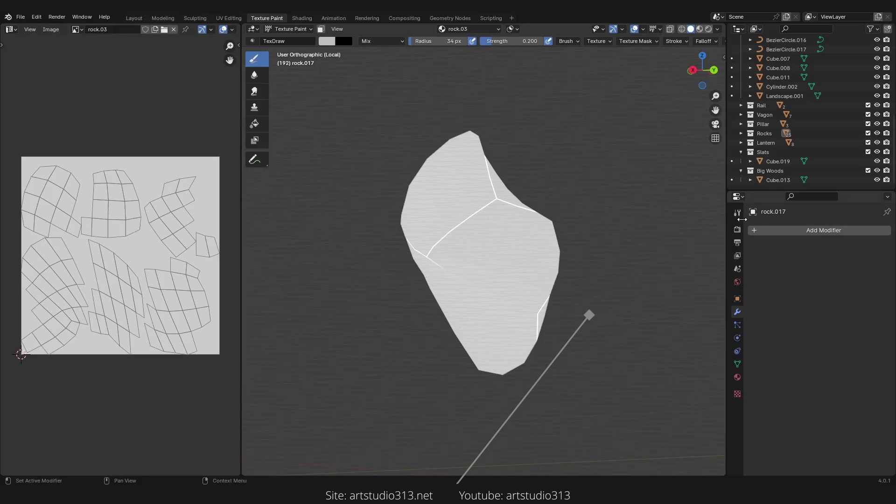
Step: Show the brush tool settings with the Stone palette and set the brush color to an orange-brown
click(738, 213)
scroll(802, 300, down, 10)
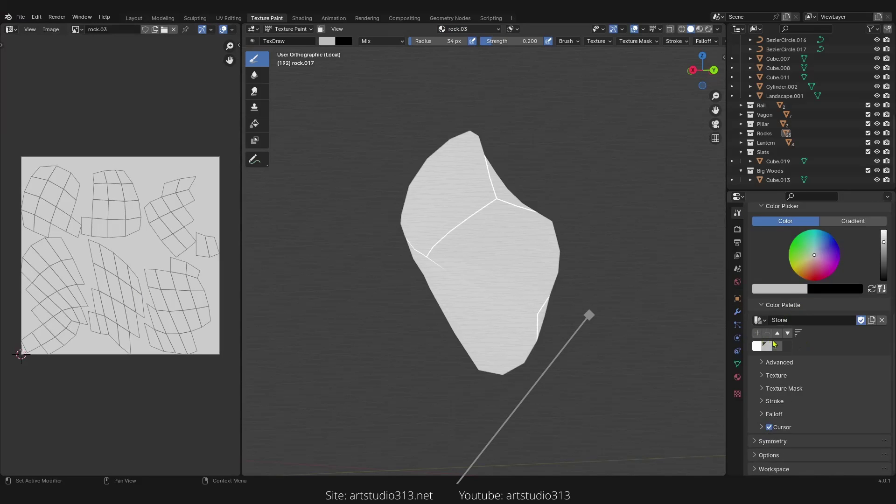
click(790, 347)
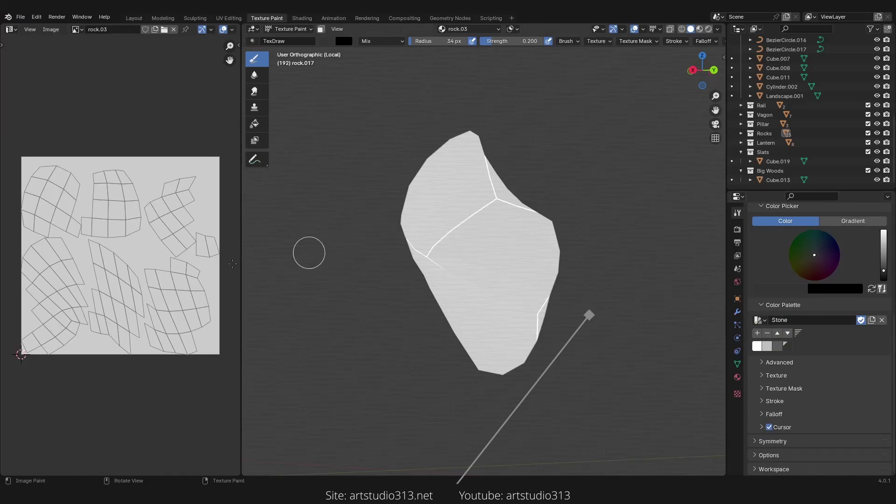
scroll(822, 260, up, 12)
click(809, 268)
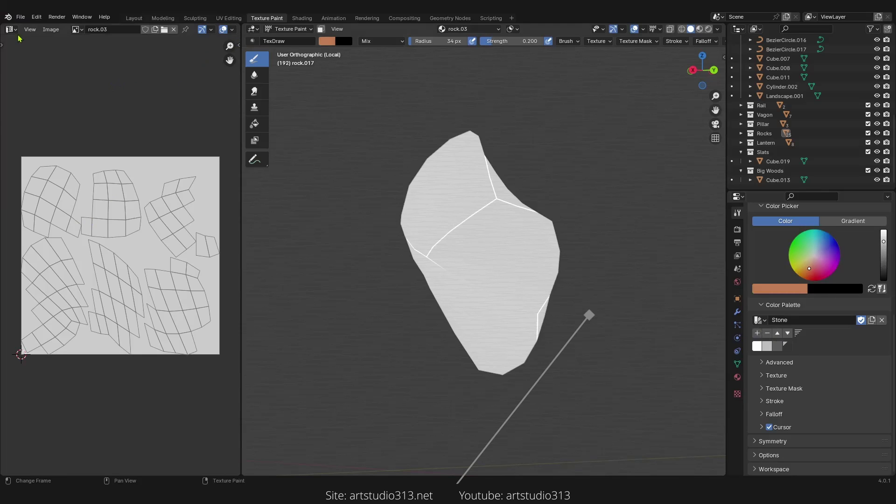
Step: Split the UV Editor horizontally and show OIP (3)(2).png in the upper area as an Image Editor
drag(4, 23, 57, 277)
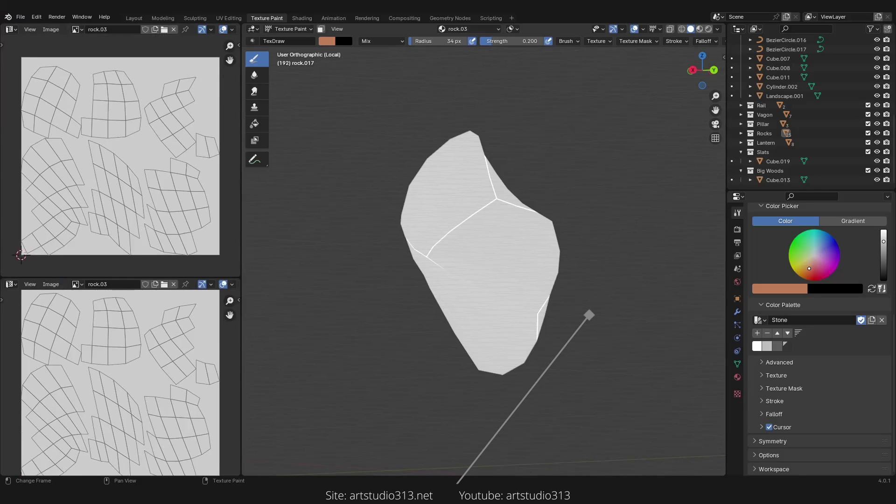
drag(105, 158, 127, 152)
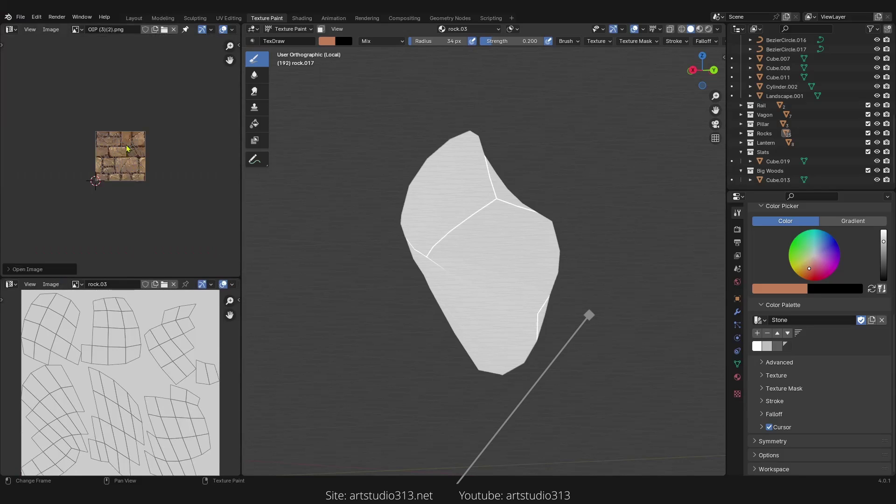
click(11, 30)
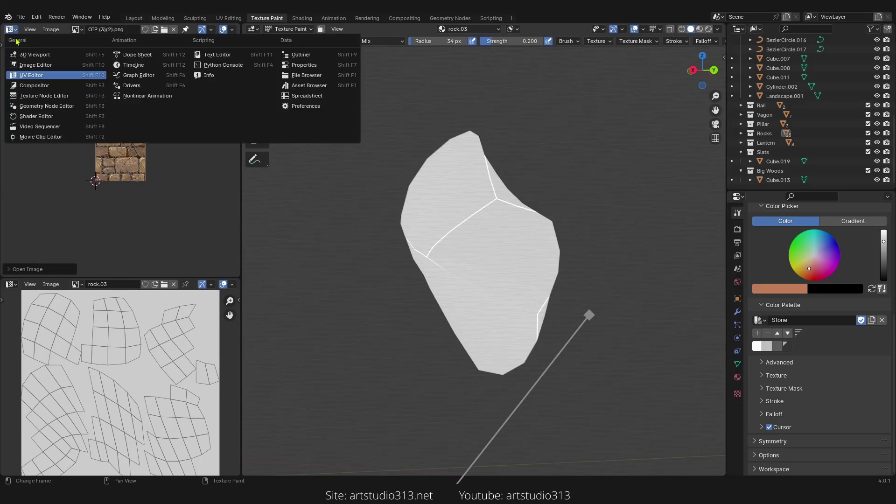
click(35, 65)
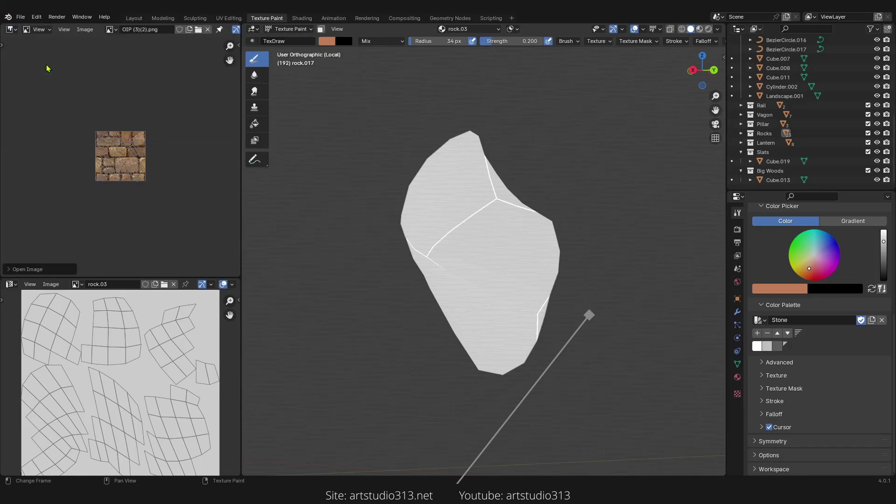
Step: Turn off Display Texture Paint UVs for the stone reference image and fit the image to its editor
ctrl+middle_drag(123, 129, 31, 252)
click(64, 29)
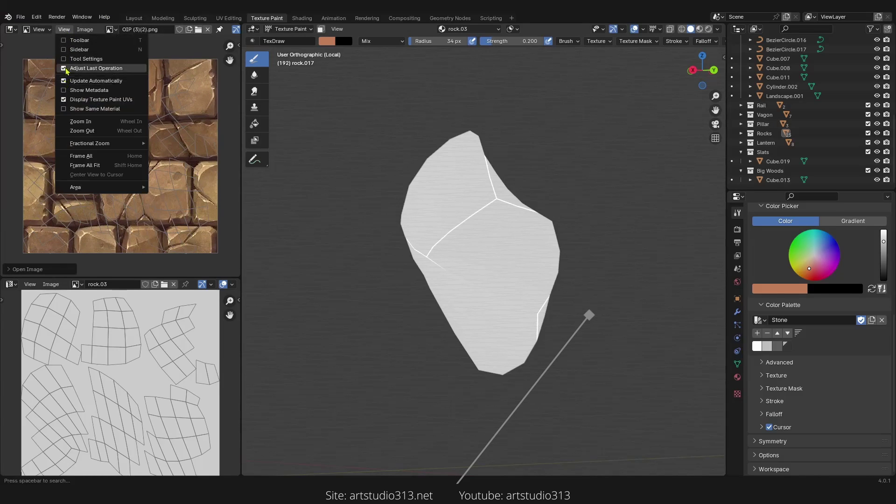
click(64, 100)
key(Home)
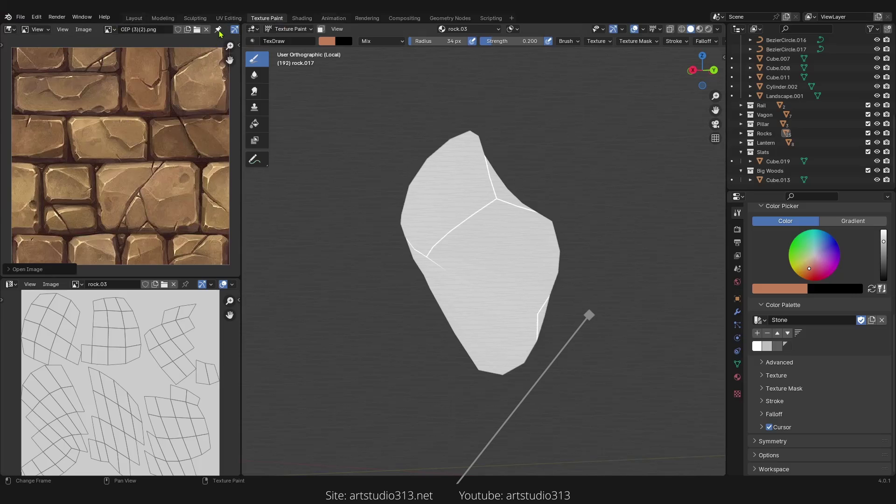
click(134, 19)
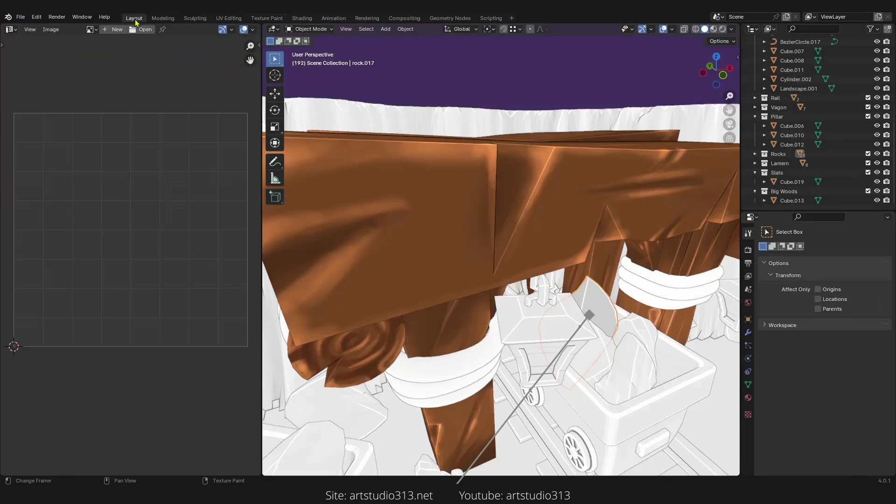
click(265, 18)
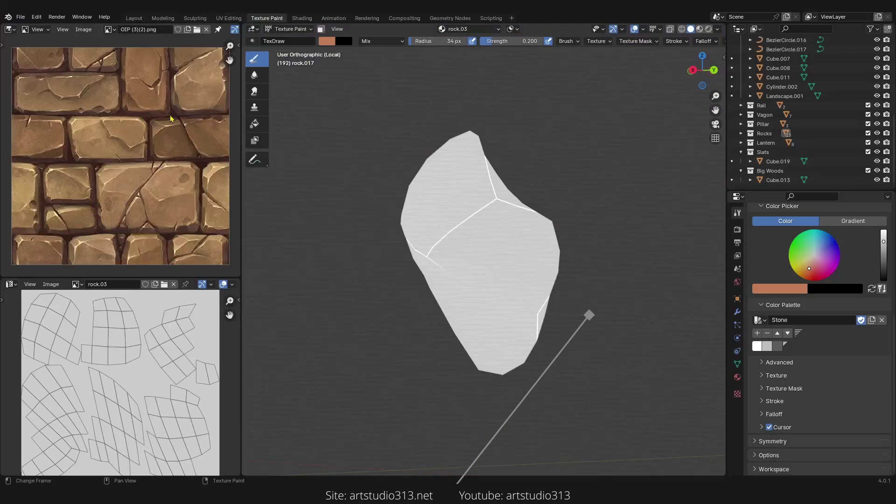
Step: Set the reference image editor to Paint mode and sample a light brown from the stones as the brush color
click(38, 30)
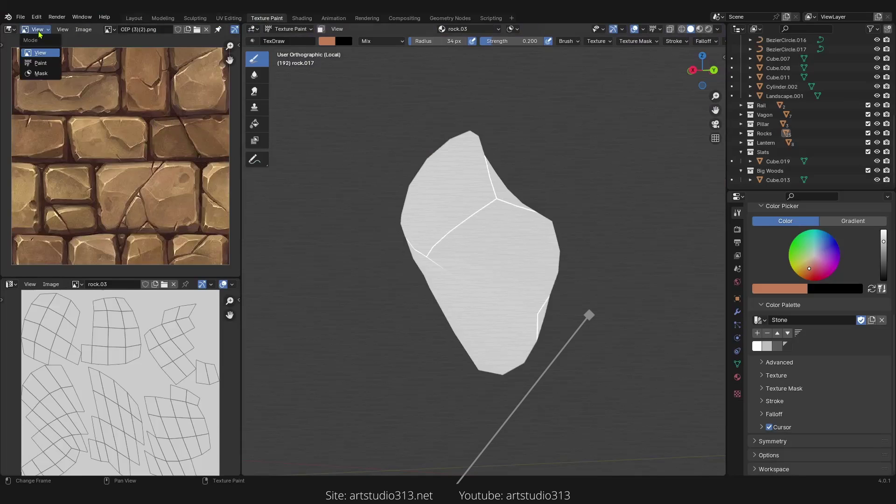
click(37, 63)
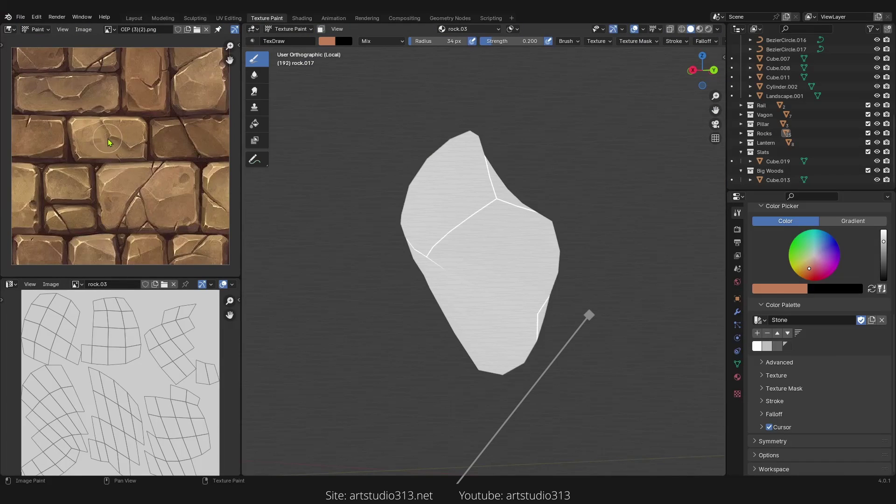
key(s)
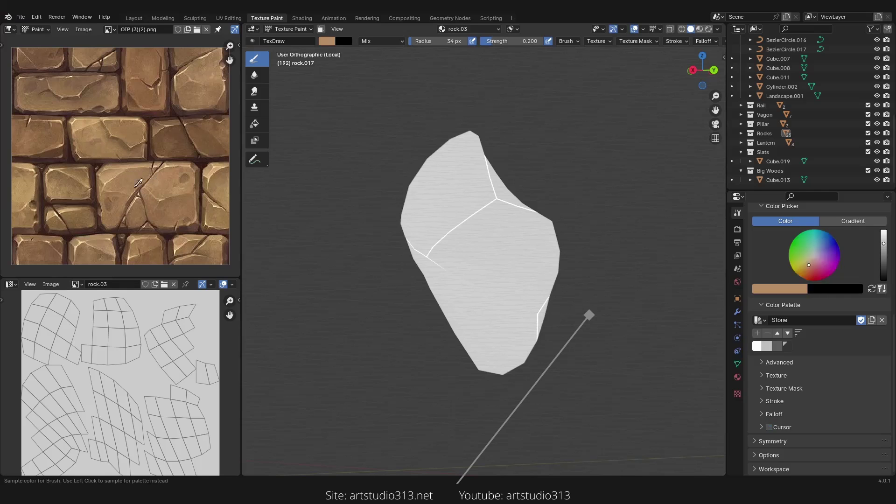
click(770, 428)
click(770, 427)
key(s)
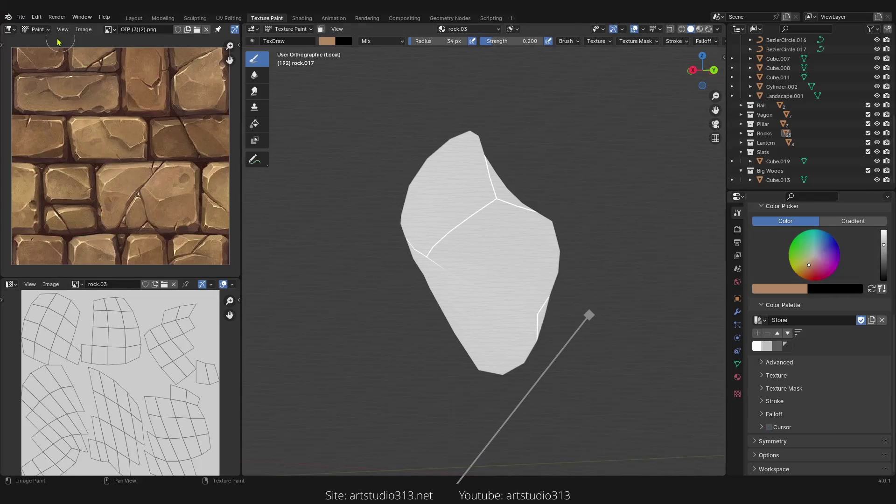
click(38, 30)
click(38, 52)
click(38, 29)
click(40, 62)
Step: Sample a mid brown, a dark brown and a cream highlight from the stone reference into the Stone palette
key(s)
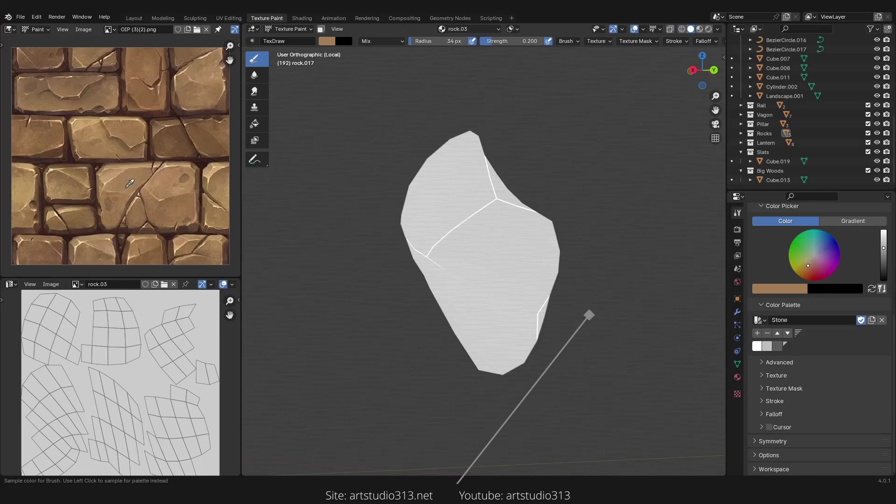
click(131, 183)
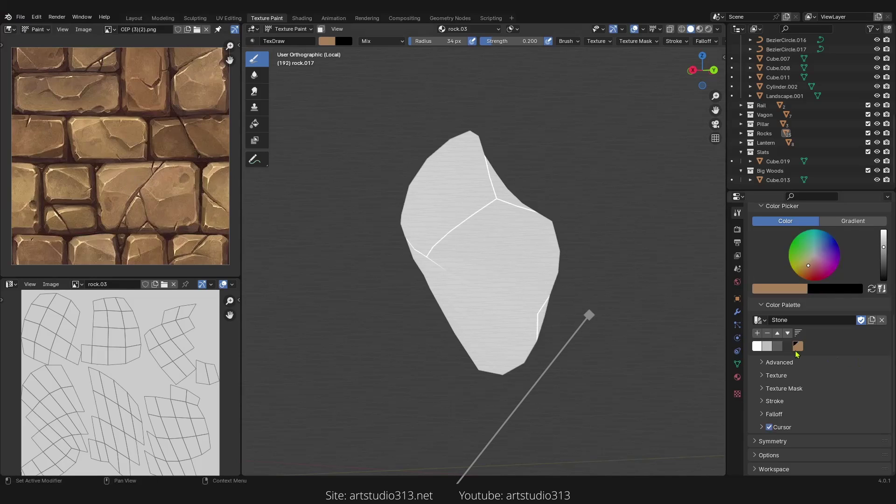
key(s)
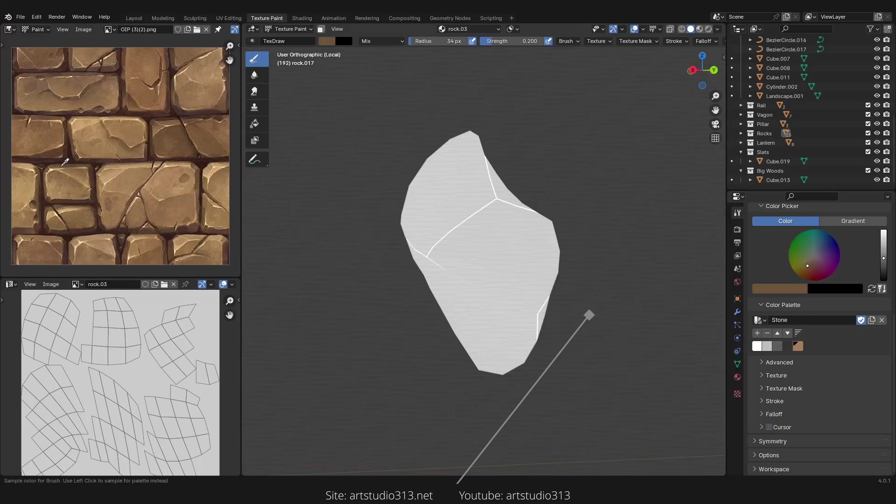
click(72, 164)
key(s)
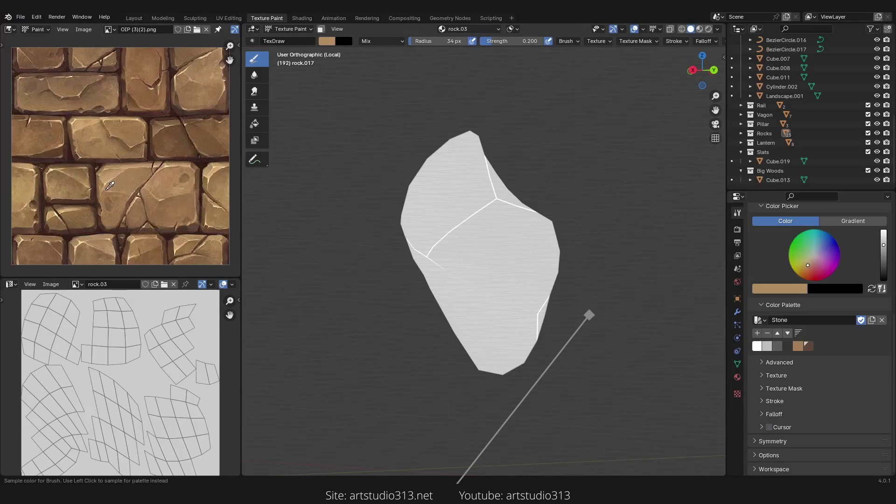
click(84, 239)
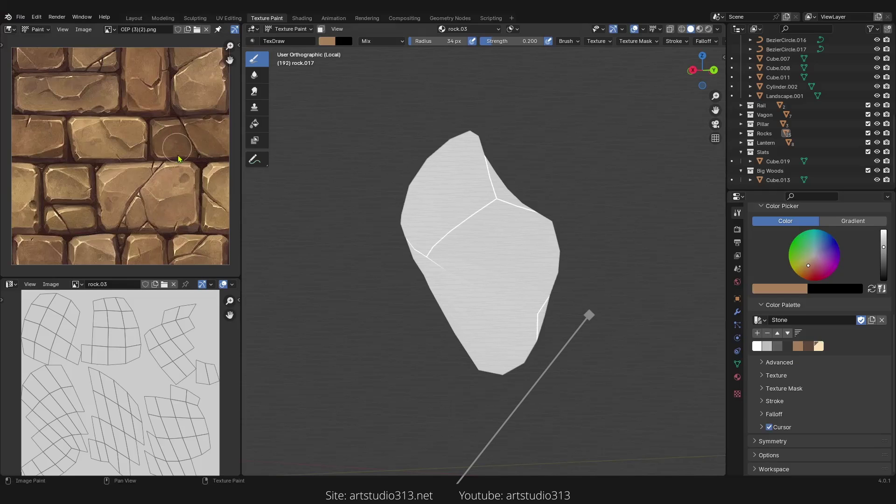
Step: Sample another brown from the stone reference into the Stone palette and order the stone swatches from cream to dark brown
key(s)
click(151, 91)
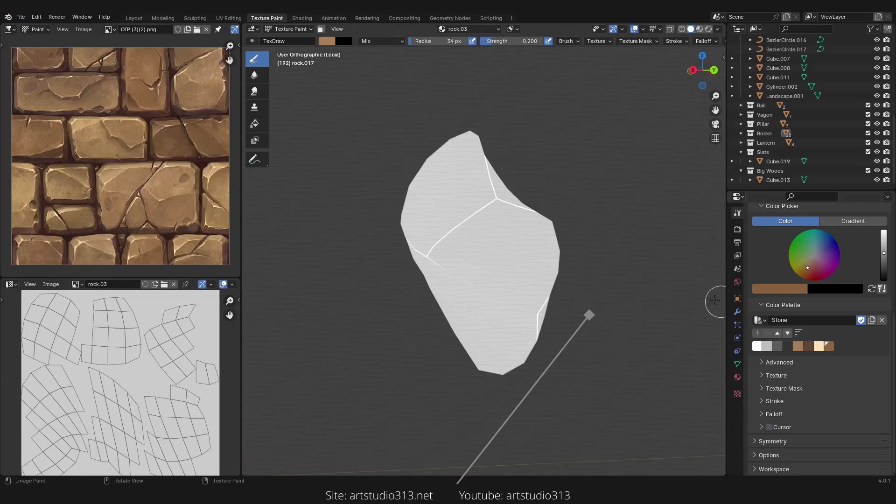
click(779, 334)
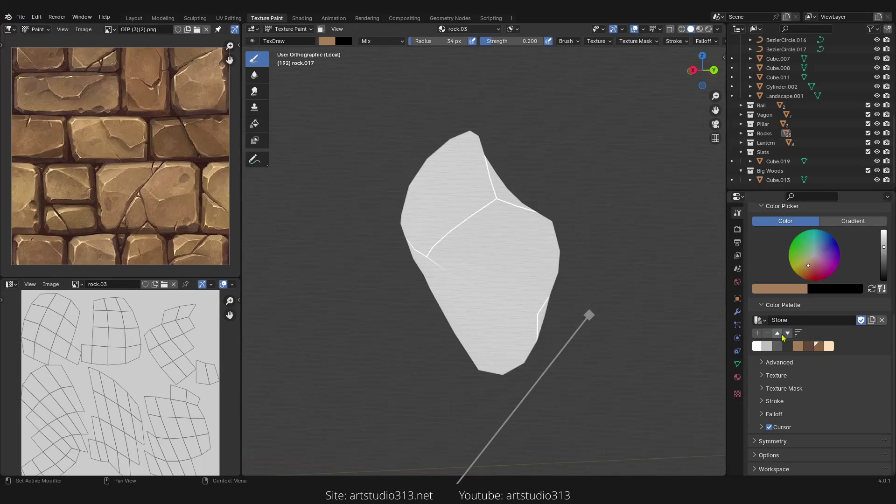
click(805, 344)
click(788, 334)
click(832, 347)
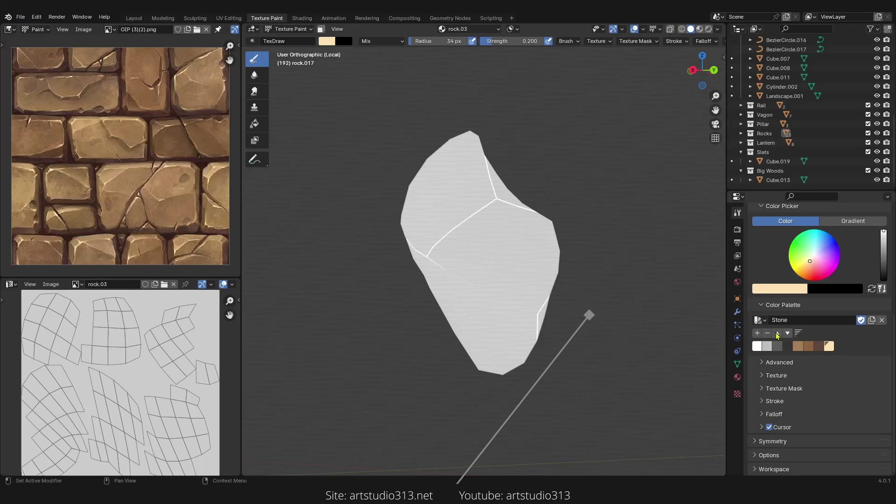
click(778, 334)
click(778, 333)
click(778, 333)
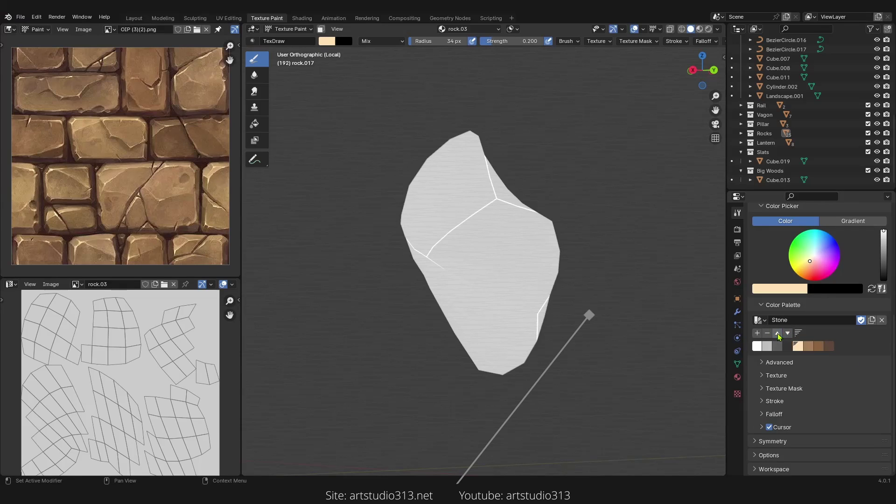
Step: Flood the whole rock with the palette's mid brown as a base color using the Fill tool
click(820, 348)
middle_drag(621, 301, 586, 294)
click(254, 127)
click(499, 240)
mouse_move(522, 258)
middle_down()
mouse_move(458, 268)
mouse_move(472, 282)
mouse_move(457, 269)
middle_up()
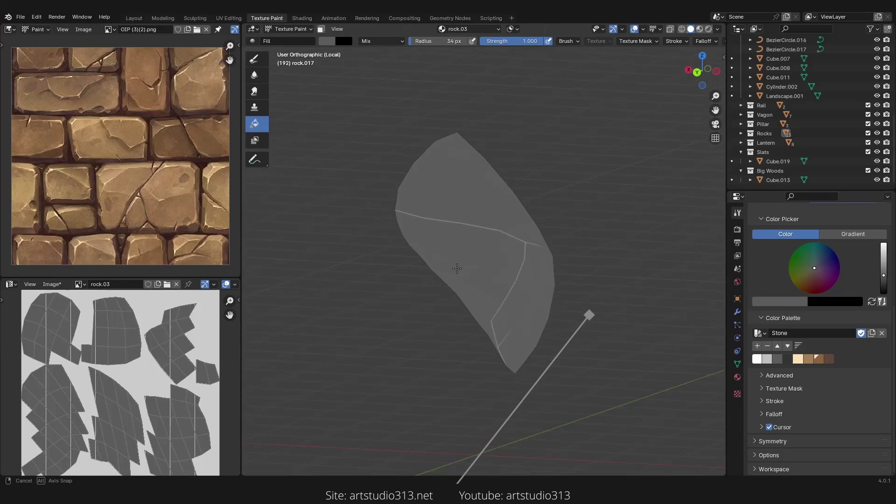
click(818, 359)
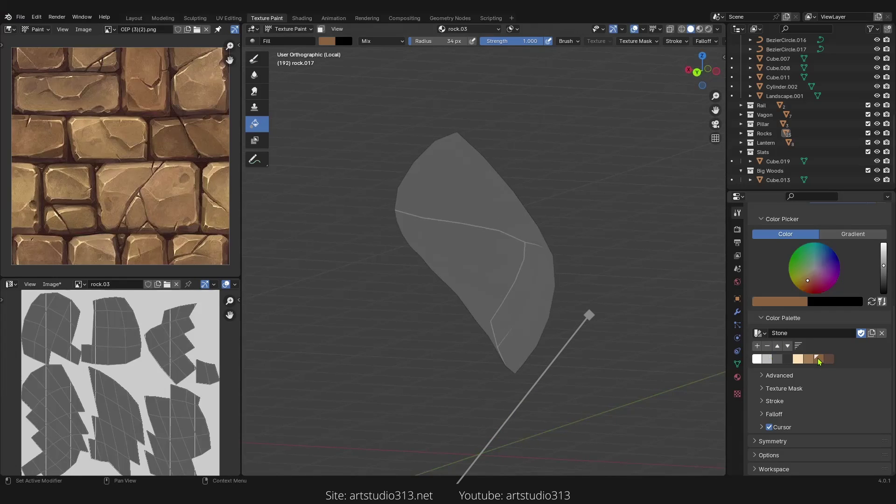
click(526, 241)
middle_drag(526, 241, 500, 255)
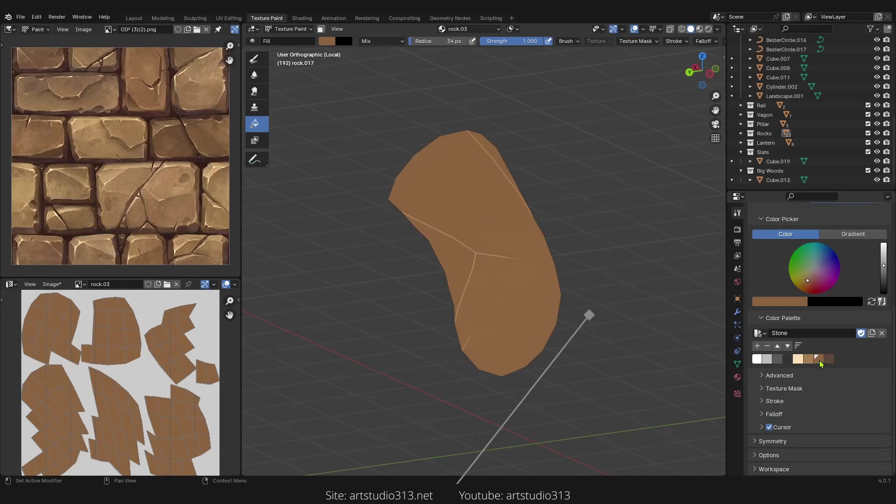
mouse_move(481, 262)
middle_down()
mouse_move(466, 277)
mouse_move(456, 256)
mouse_move(503, 266)
mouse_move(481, 261)
middle_up()
Step: Switch to the Draw tool with the palette's dark brown and a brush radius of 164 px
click(254, 59)
mouse_move(527, 242)
middle_down()
mouse_move(445, 245)
mouse_move(486, 229)
mouse_move(462, 218)
mouse_move(470, 214)
middle_up()
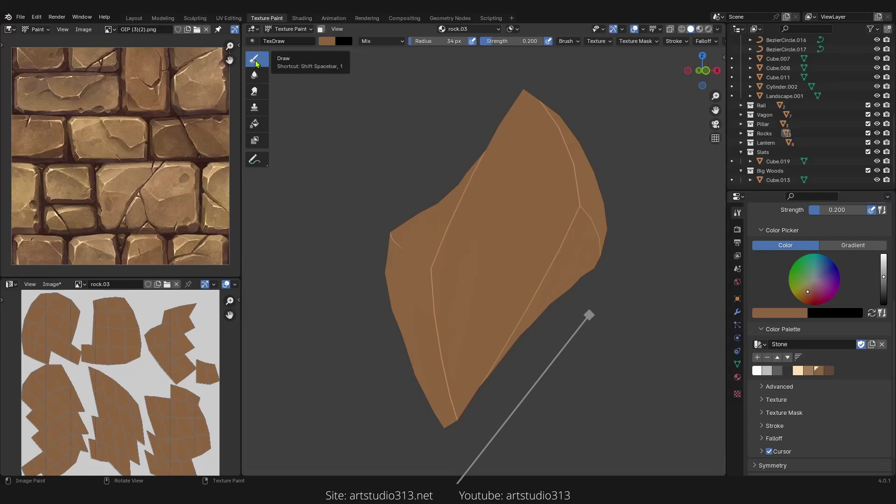
mouse_move(434, 306)
middle_down()
mouse_move(475, 264)
mouse_move(560, 280)
mouse_move(536, 252)
mouse_move(519, 273)
mouse_move(527, 280)
middle_up()
key(f)
click(518, 278)
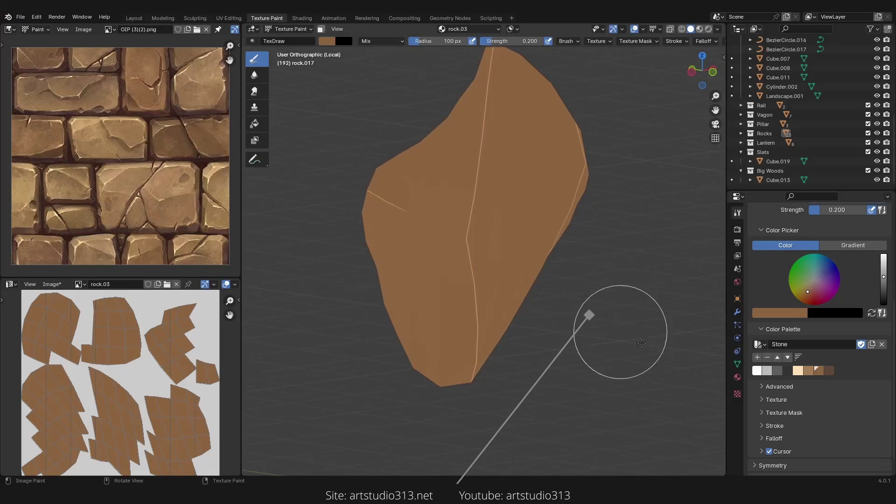
click(831, 371)
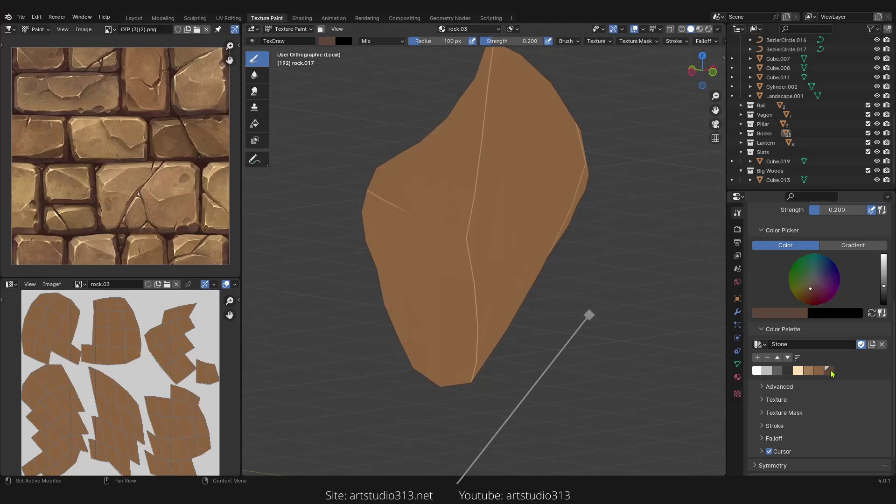
middle_drag(505, 333, 496, 334)
key(f)
click(562, 331)
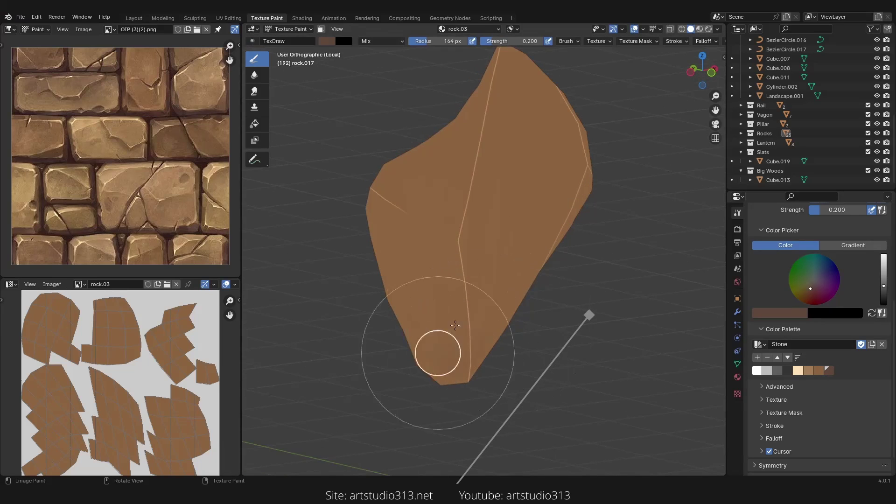
Step: Paint soft dark brown shading over the lower half of the rock from all sides, fading into the base color above
mouse_move(447, 340)
mouse_down()
mouse_move(420, 372)
mouse_move(427, 320)
mouse_up()
middle_drag(420, 322, 509, 323)
mouse_move(423, 390)
mouse_down()
mouse_move(456, 322)
mouse_move(412, 343)
mouse_move(464, 356)
mouse_up()
middle_drag(465, 356, 502, 355)
mouse_move(486, 350)
mouse_down()
mouse_move(459, 334)
mouse_move(496, 387)
mouse_move(486, 368)
mouse_move(483, 242)
mouse_up()
middle_drag(483, 244, 534, 246)
mouse_move(523, 276)
mouse_down()
mouse_move(502, 344)
mouse_move(486, 298)
mouse_up()
middle_drag(486, 299, 539, 261)
mouse_move(512, 307)
mouse_down()
mouse_move(514, 216)
mouse_move(462, 240)
mouse_move(493, 200)
mouse_move(505, 301)
mouse_up()
middle_drag(506, 301, 551, 281)
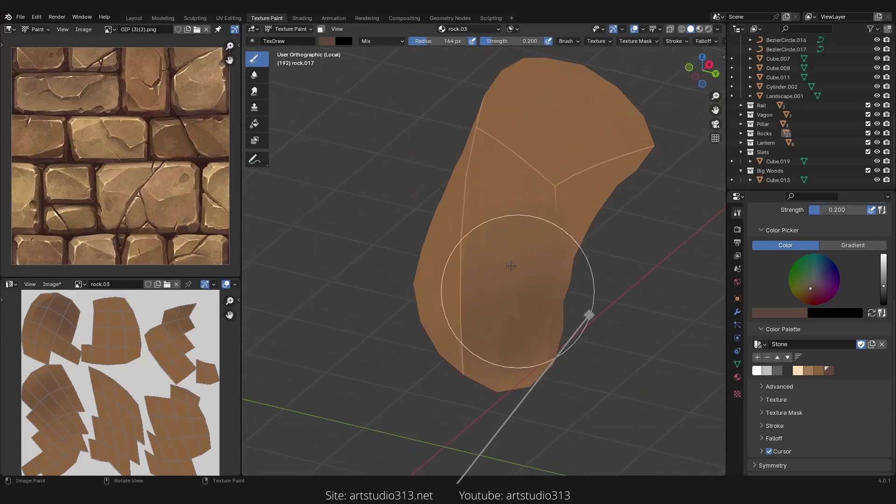
drag(504, 271, 487, 328)
middle_drag(487, 328, 533, 285)
mouse_move(505, 222)
mouse_down()
mouse_move(470, 323)
mouse_move(504, 282)
mouse_up()
middle_drag(504, 282, 553, 280)
mouse_move(509, 285)
mouse_down()
mouse_move(474, 246)
mouse_move(514, 280)
mouse_move(521, 324)
mouse_up()
middle_drag(521, 324, 476, 267)
mouse_move(468, 292)
mouse_down()
mouse_move(440, 346)
mouse_move(455, 317)
mouse_up()
middle_drag(461, 281, 528, 380)
mouse_move(490, 266)
mouse_down()
mouse_move(484, 254)
mouse_move(464, 276)
mouse_move(480, 276)
mouse_up()
middle_drag(480, 276, 532, 355)
mouse_move(483, 282)
mouse_down()
mouse_move(460, 320)
mouse_move(509, 285)
mouse_up()
mouse_move(523, 280)
middle_down()
mouse_move(580, 261)
mouse_move(617, 218)
middle_up()
mouse_move(542, 239)
mouse_down()
mouse_move(551, 271)
mouse_move(503, 330)
mouse_move(538, 279)
mouse_up()
middle_drag(539, 278, 579, 219)
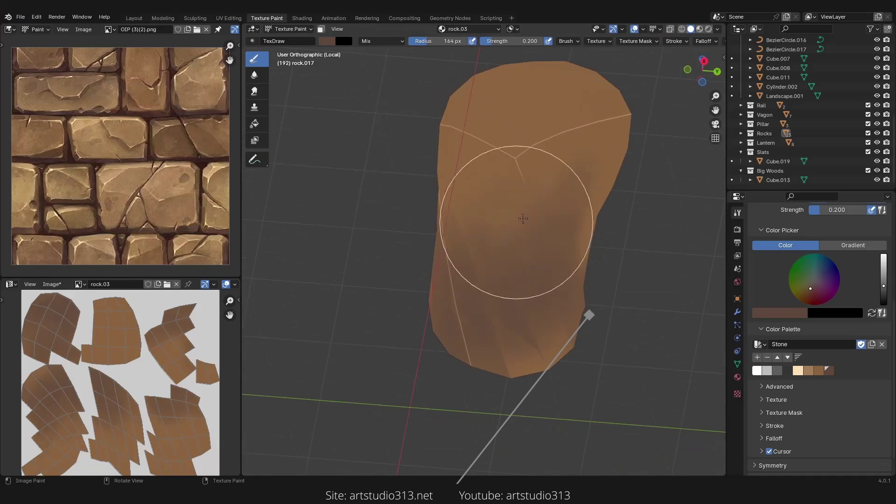
mouse_move(522, 217)
mouse_down()
mouse_move(499, 279)
mouse_move(516, 259)
mouse_up()
middle_drag(516, 259, 563, 239)
drag(488, 224, 483, 267)
middle_drag(484, 267, 554, 245)
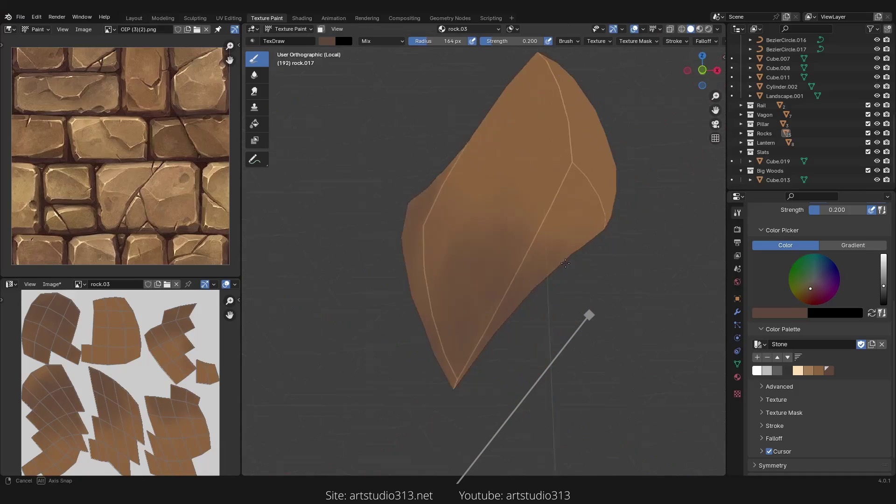
mouse_move(542, 191)
mouse_down()
mouse_move(526, 214)
mouse_move(523, 205)
mouse_up()
middle_drag(523, 206, 576, 268)
drag(502, 269, 490, 266)
drag(510, 207, 470, 284)
Step: Reduce the brush radius to 93 px and draw the dark shading up into a wedge beside the rock's long vertical ridge
key(f)
click(518, 233)
mouse_move(491, 212)
mouse_down()
mouse_move(473, 324)
mouse_move(492, 250)
mouse_up()
middle_drag(492, 250, 529, 264)
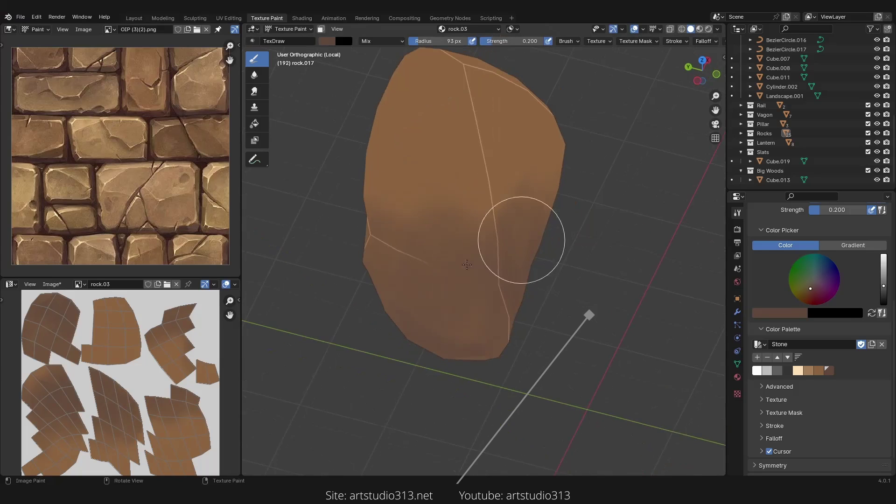
drag(498, 248, 470, 292)
drag(461, 140, 469, 274)
drag(470, 124, 476, 267)
ctrl+middle_drag(477, 217, 474, 159)
shift+middle_drag(476, 99, 493, 255)
mouse_move(500, 255)
mouse_down()
mouse_move(464, 292)
mouse_move(472, 146)
mouse_move(430, 391)
mouse_up()
drag(495, 204, 404, 405)
mouse_move(455, 284)
mouse_down()
mouse_move(426, 308)
mouse_move(315, 475)
mouse_up()
scroll(339, 427, down, 3)
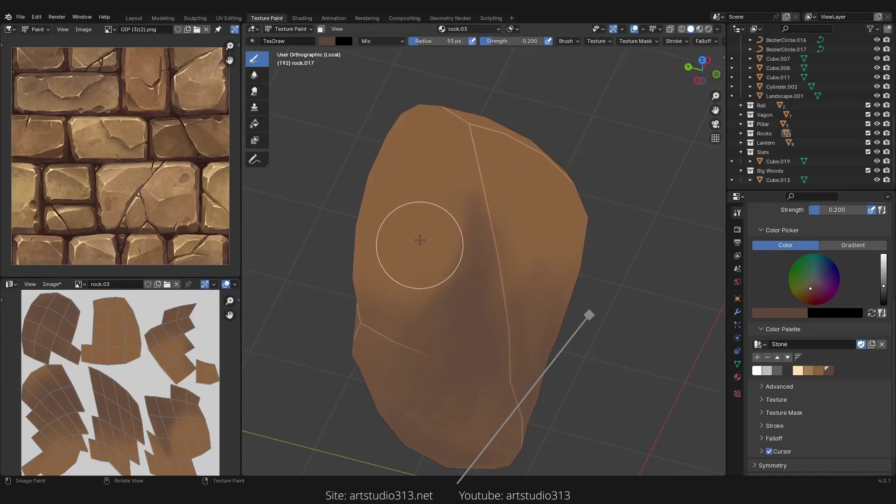
Step: Set the brush to 38 px radius and 0.5 strength and sharpen the shadow edges with the sampled base brown
key(f)
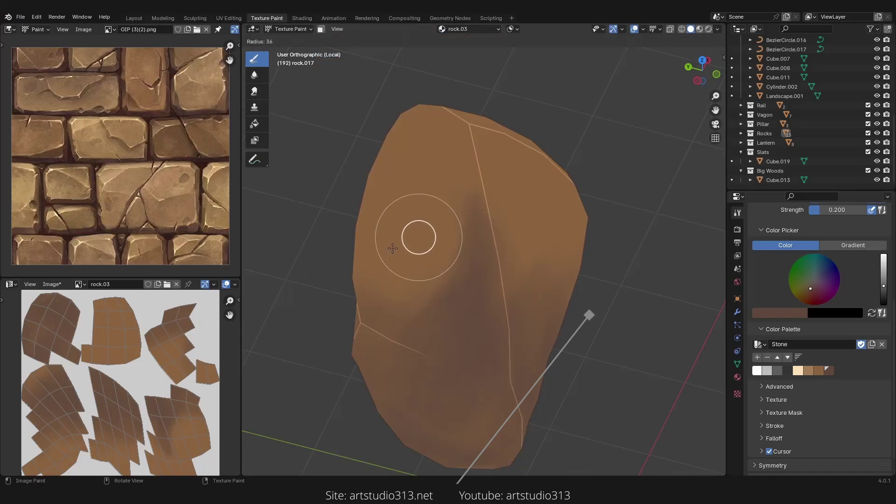
click(394, 248)
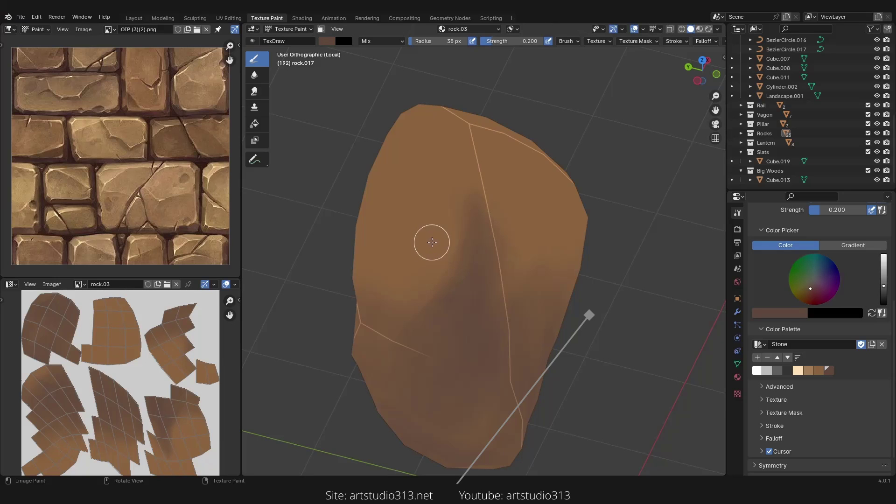
key(shift+f)
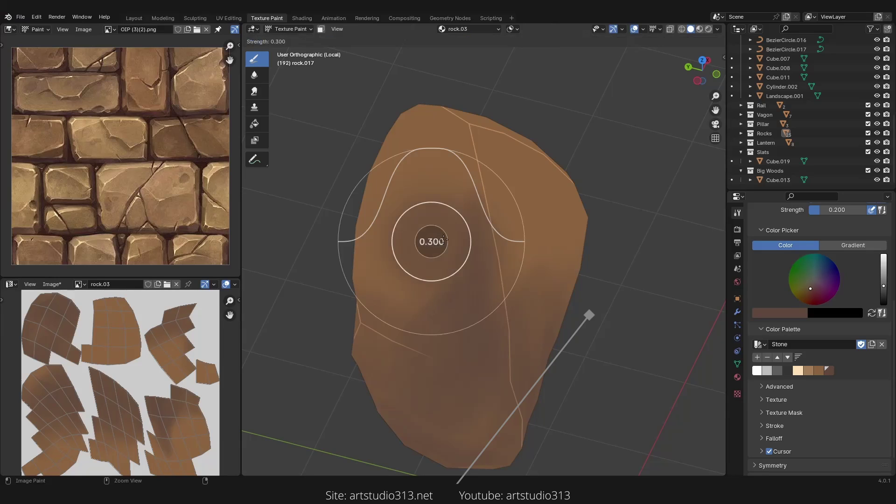
click(452, 239)
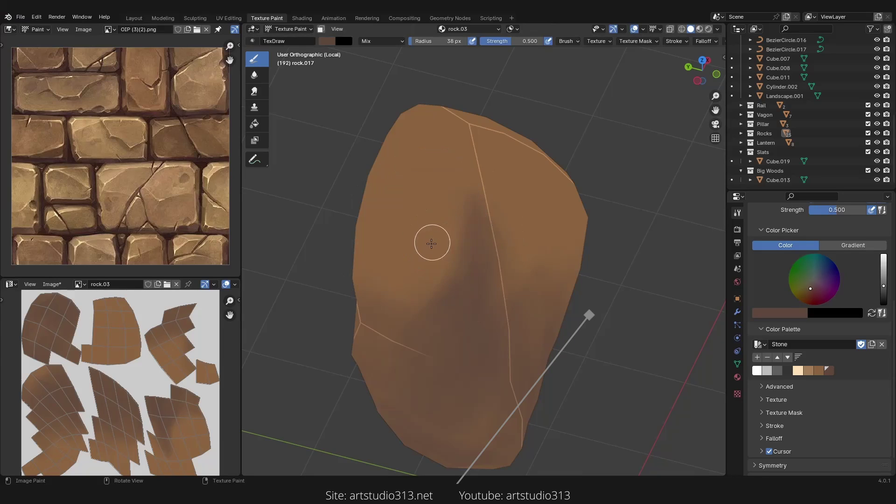
key(s)
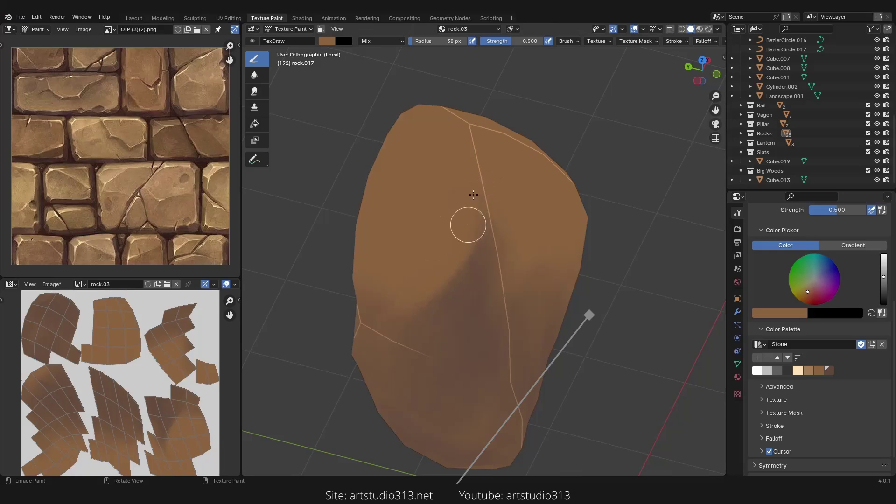
middle_drag(389, 300, 449, 271)
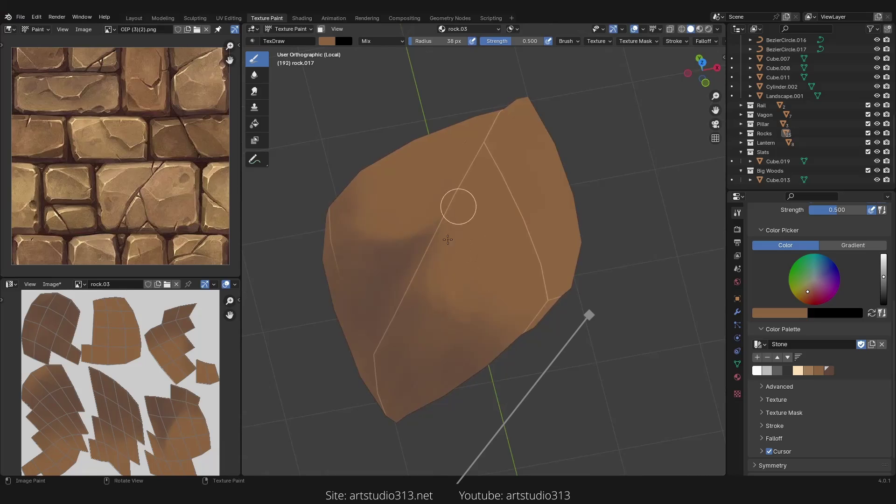
ctrl+middle_drag(424, 264, 485, 277)
scroll(507, 255, up, 3)
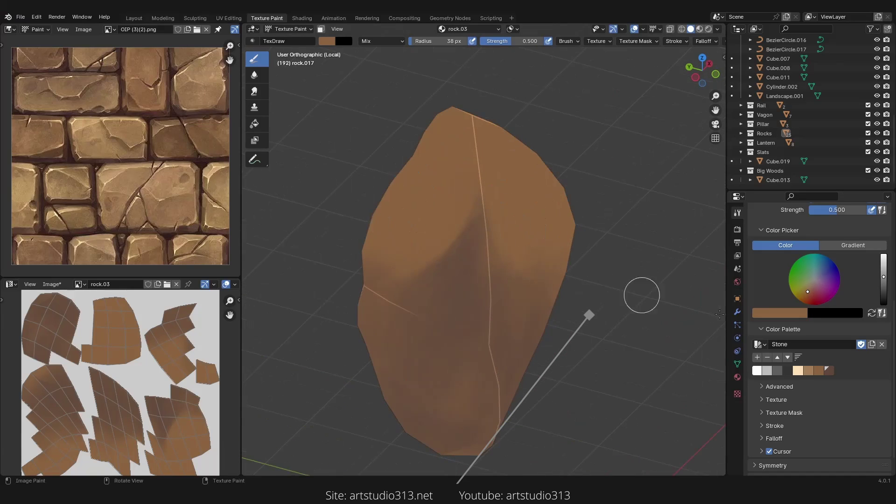
Step: Deepen the shadows around the rock's lower half with the dark brown swatch at a 112 px radius
click(828, 373)
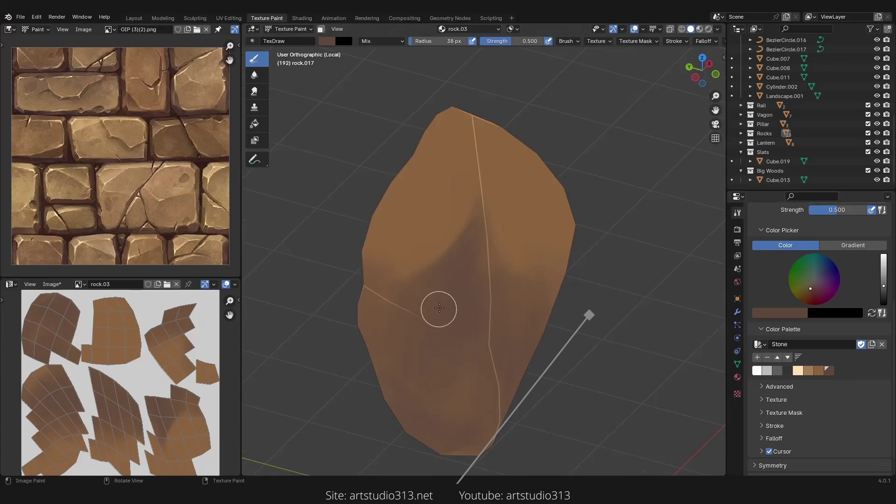
key(f)
click(493, 312)
mouse_move(454, 294)
mouse_down()
mouse_move(430, 352)
mouse_move(471, 287)
mouse_up()
middle_drag(526, 357, 471, 299)
mouse_move(450, 346)
mouse_down()
mouse_move(458, 302)
mouse_move(466, 334)
mouse_up()
middle_drag(492, 327, 459, 322)
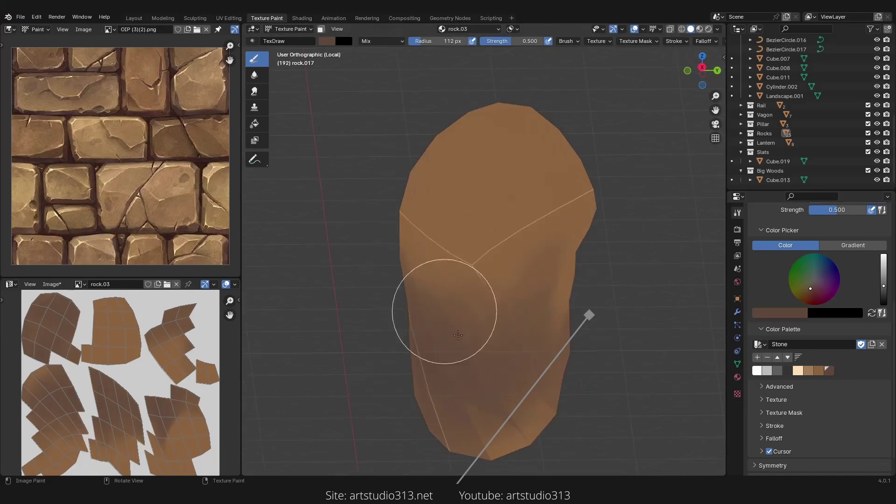
mouse_move(444, 374)
middle_down()
mouse_move(472, 262)
mouse_move(657, 260)
mouse_move(536, 216)
mouse_move(519, 220)
mouse_move(583, 285)
middle_up()
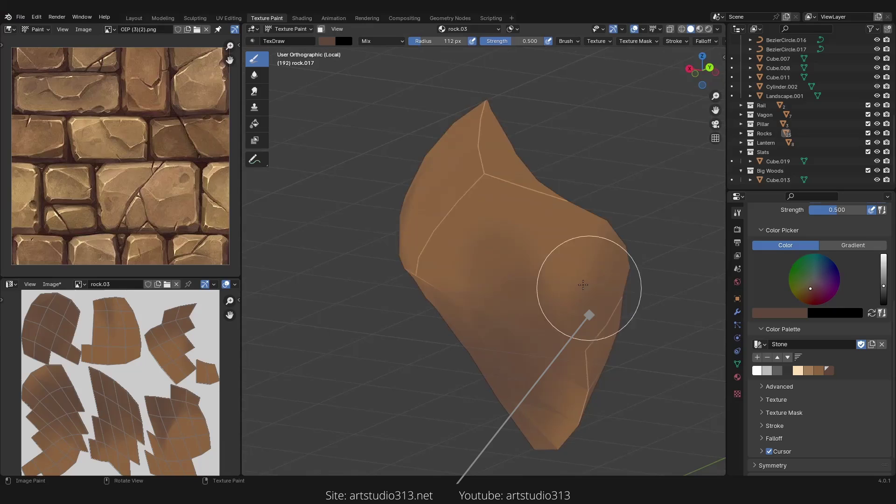
Step: Choose the light brown swatch and set the brush to 51 px radius and 0.3 strength for edge highlights
click(812, 374)
middle_drag(520, 190, 490, 224)
key(f)
click(458, 250)
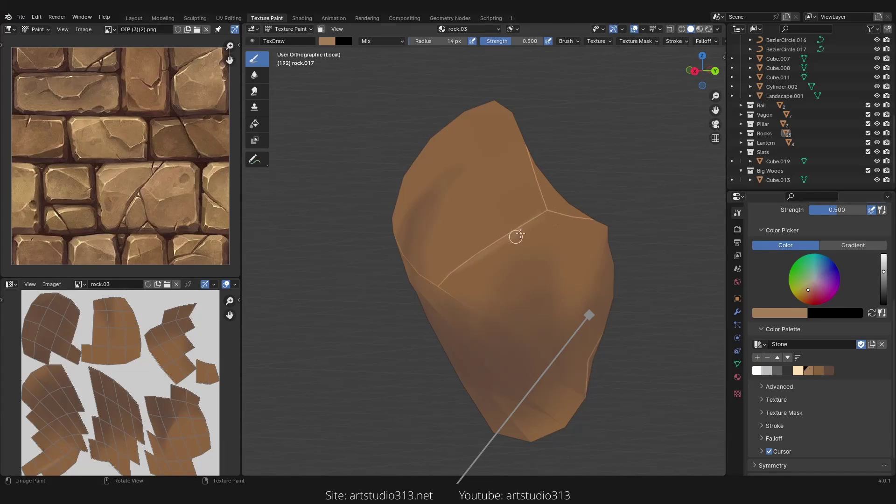
key(shift+f)
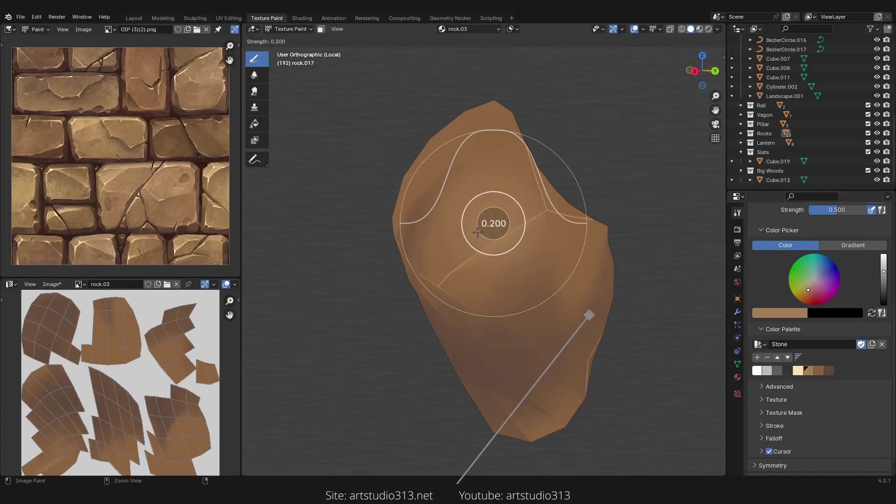
click(533, 224)
mouse_move(556, 218)
middle_down()
mouse_move(482, 232)
mouse_move(478, 242)
mouse_move(495, 127)
middle_up()
key(f)
click(485, 233)
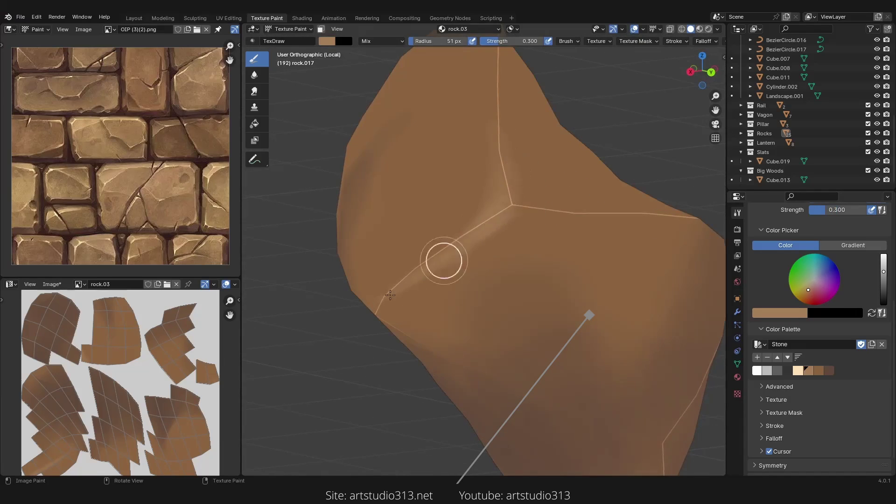
Step: Brush light brown highlights along the rock's side ridges and around the corners where they meet
middle_drag(439, 256, 491, 230)
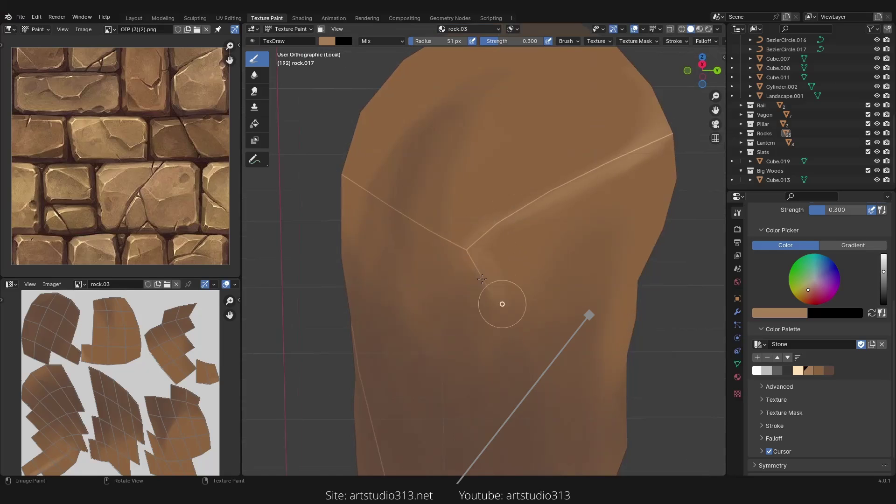
middle_drag(473, 263, 500, 247)
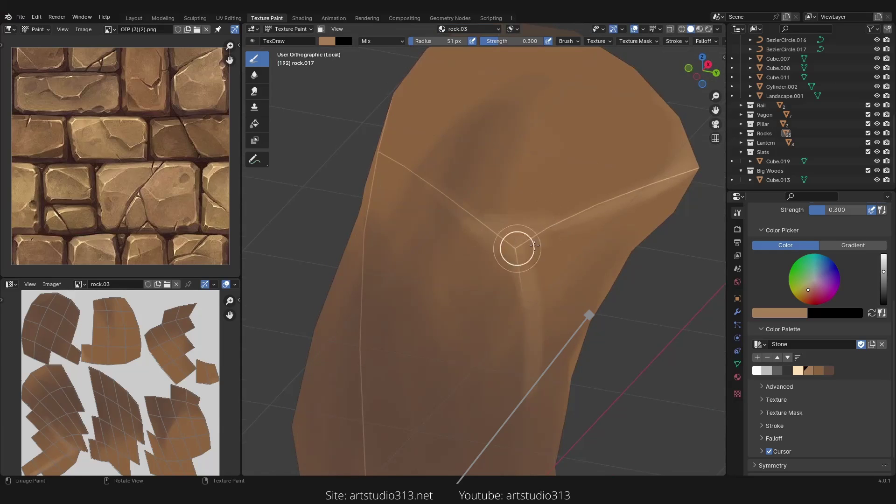
middle_drag(519, 248, 481, 187)
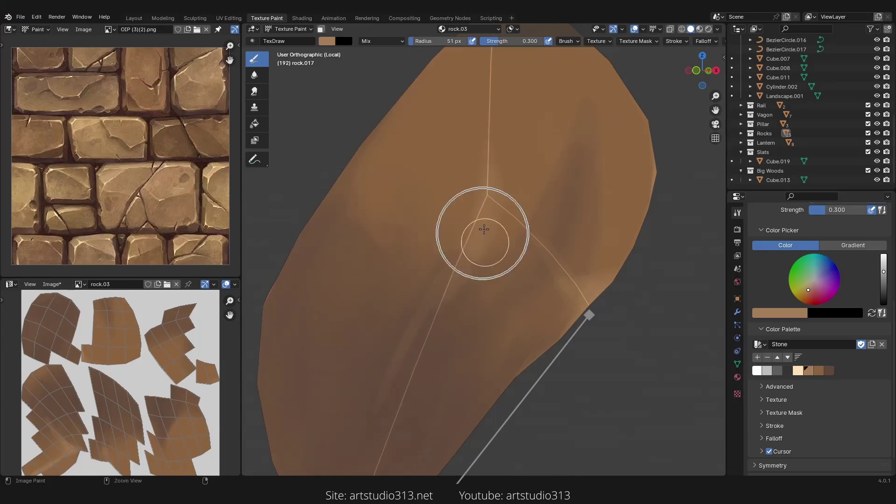
ctrl+middle_drag(482, 251, 467, 322)
middle_drag(462, 299, 437, 258)
scroll(434, 318, up, 2)
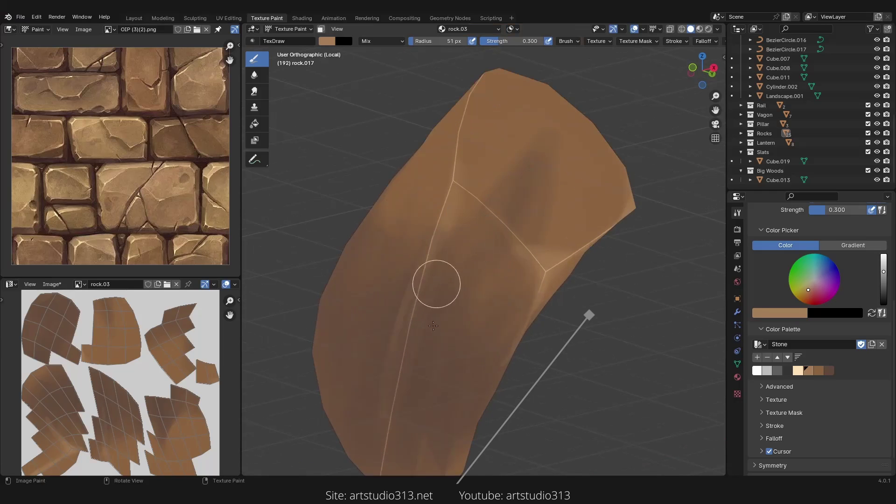
Step: Paint light brown highlights along the ridges that meet on top of the rock
middle_drag(464, 206, 511, 247)
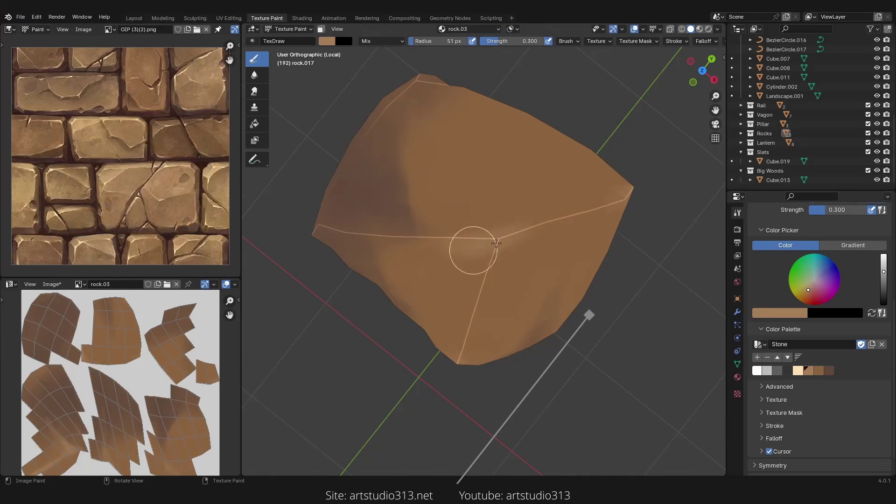
middle_drag(477, 221, 492, 211)
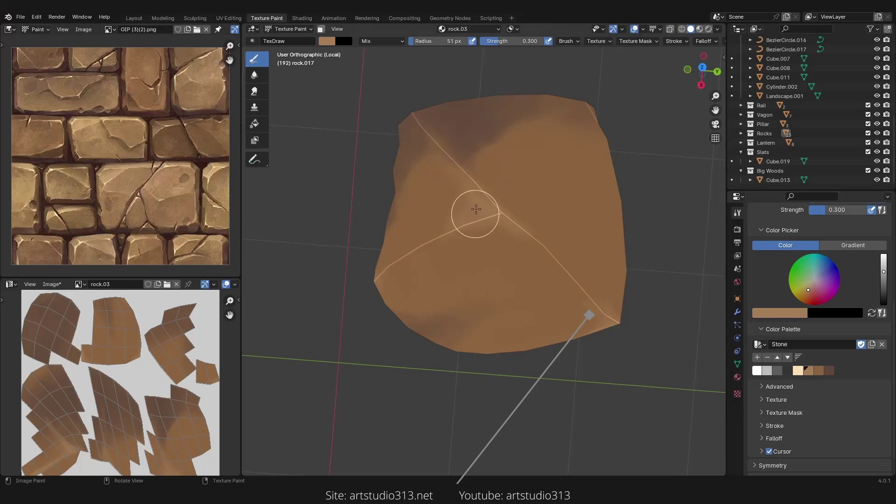
mouse_move(488, 214)
mouse_down()
mouse_move(469, 225)
mouse_move(457, 210)
mouse_up()
mouse_move(414, 240)
mouse_down()
mouse_move(460, 217)
mouse_move(479, 251)
mouse_up()
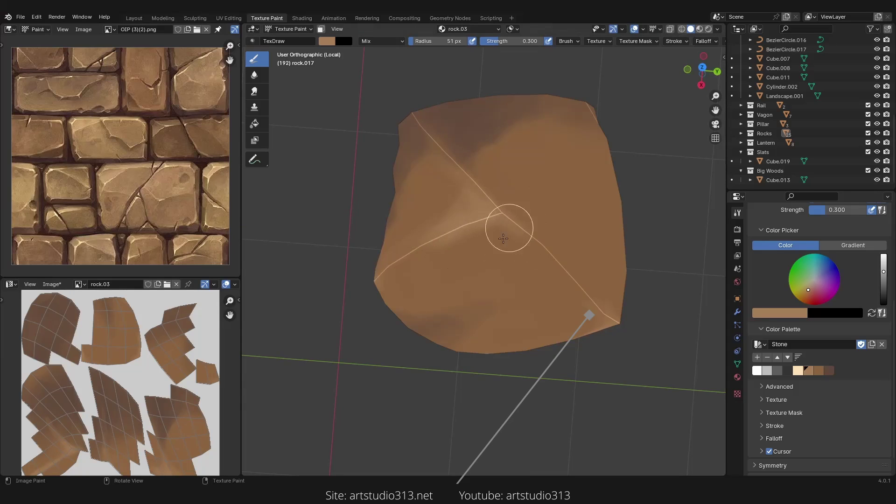
Step: Continue the light brown highlights along the upper ridges and side corners all around the rock
middle_drag(474, 290, 439, 232)
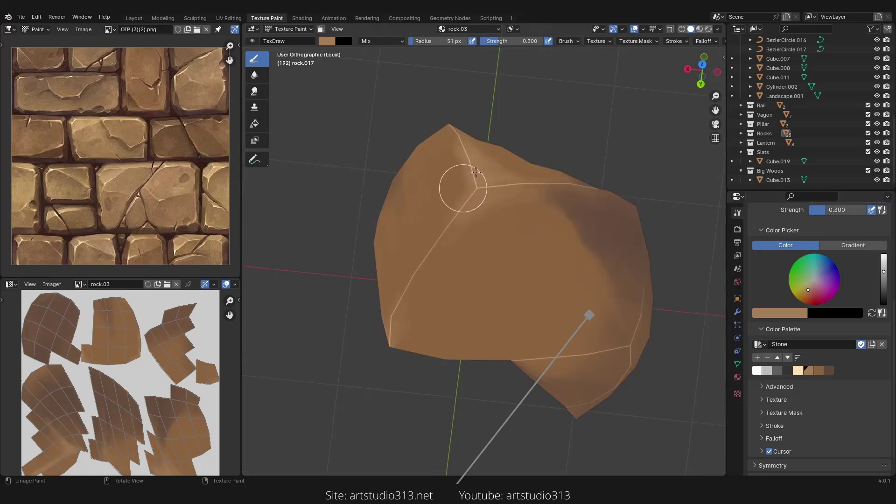
mouse_move(475, 170)
middle_down()
mouse_move(474, 231)
mouse_move(491, 230)
middle_up()
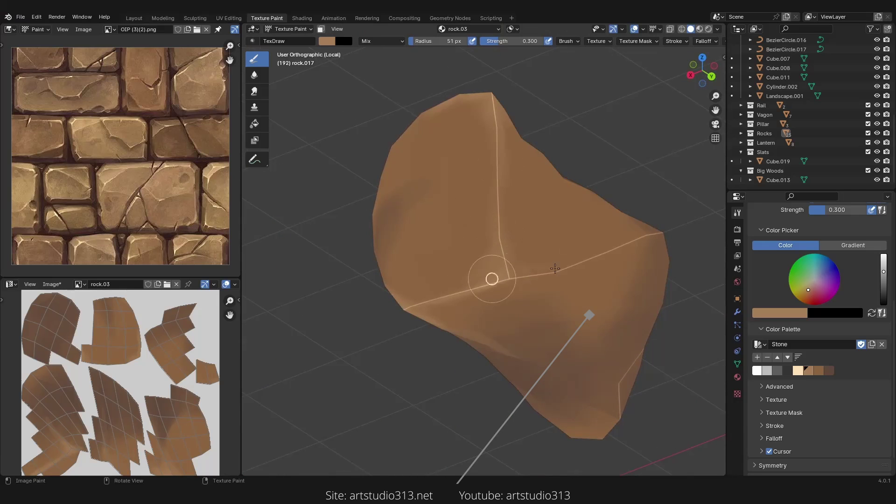
mouse_move(538, 272)
middle_down()
mouse_move(511, 330)
mouse_move(607, 270)
middle_up()
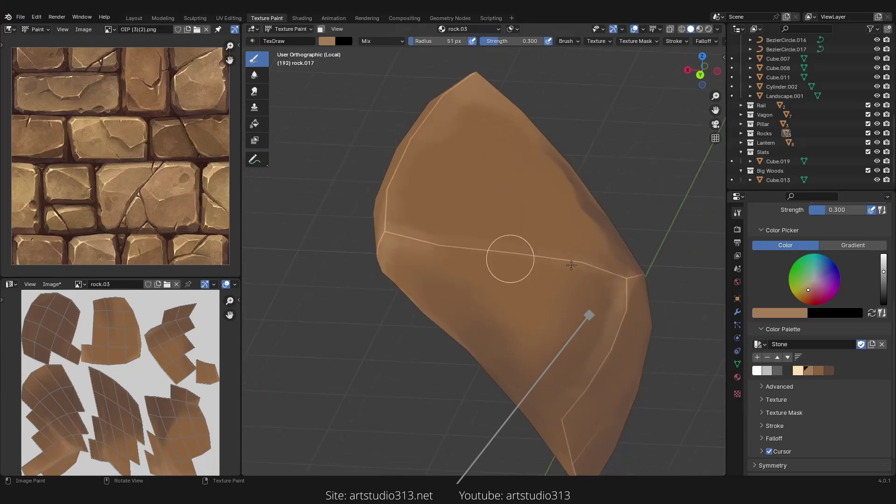
middle_drag(392, 212, 487, 144)
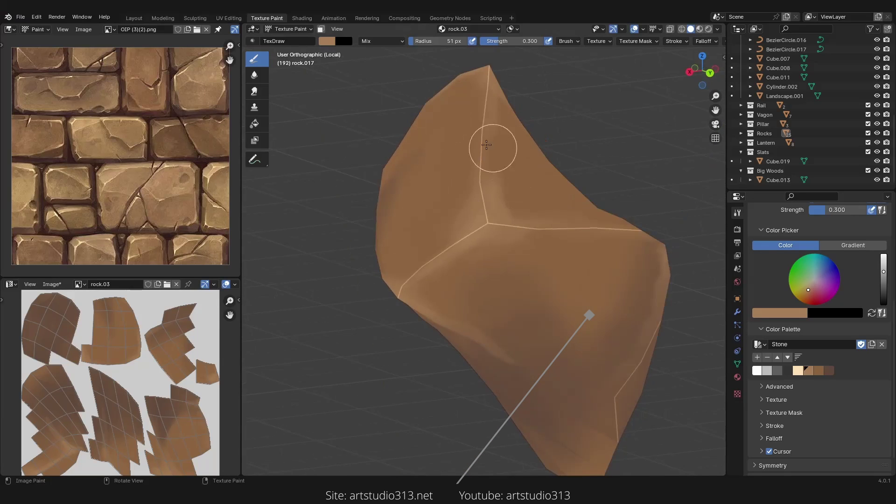
mouse_move(460, 220)
middle_down()
mouse_move(548, 195)
mouse_move(499, 260)
middle_up()
middle_drag(426, 152, 582, 156)
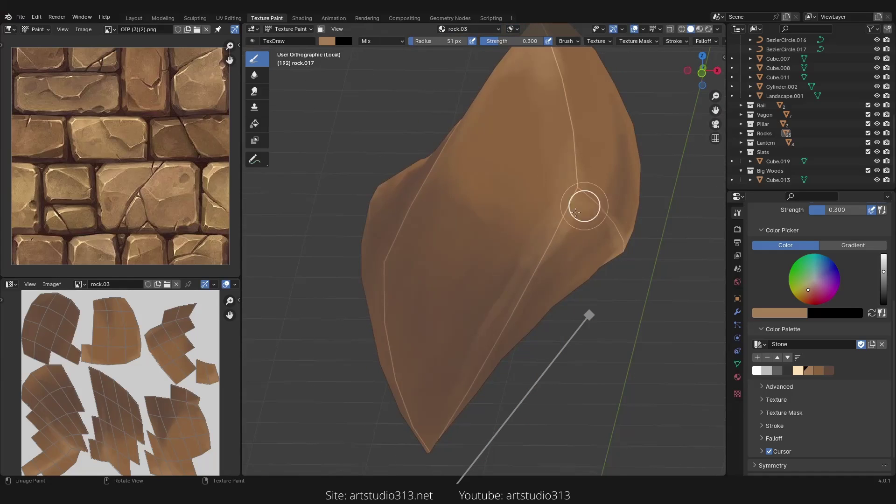
mouse_move(590, 208)
middle_down()
mouse_move(642, 258)
mouse_move(654, 242)
middle_up()
Step: Paint a light brown highlight along the border of the dark wedge beside the long vertical ridge
middle_drag(573, 168, 496, 210)
scroll(602, 219, down, 3)
mouse_move(491, 259)
ctrl+middle_down()
mouse_move(556, 159)
mouse_move(510, 211)
mouse_move(508, 121)
ctrl+middle_up()
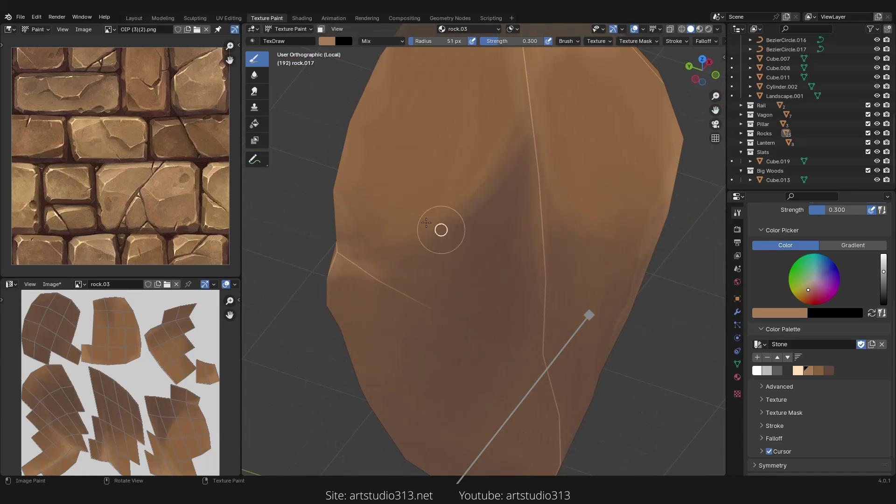
mouse_move(518, 134)
mouse_down()
mouse_move(446, 228)
mouse_move(403, 227)
mouse_up()
scroll(501, 138, down, 5)
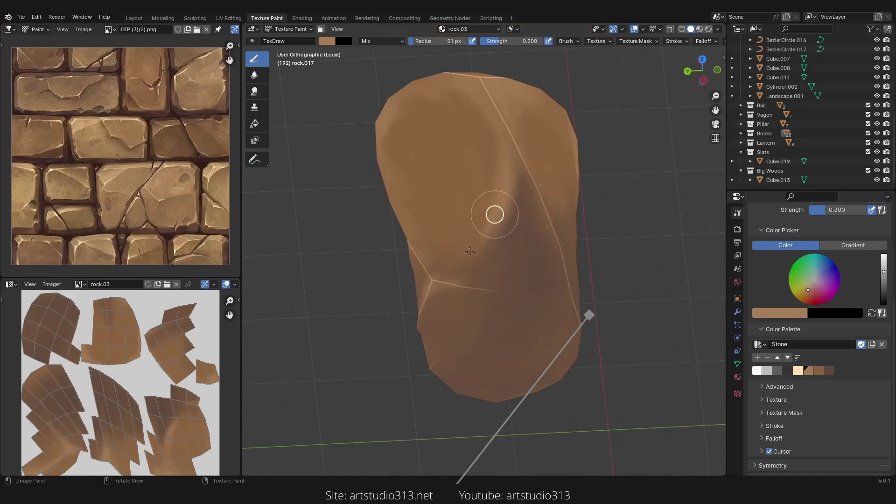
Step: Paint a curved light brown crease highlight on the side face next to the short vertical ridge
mouse_move(473, 251)
middle_down()
mouse_move(536, 214)
mouse_move(538, 242)
middle_up()
scroll(486, 280, up, 4)
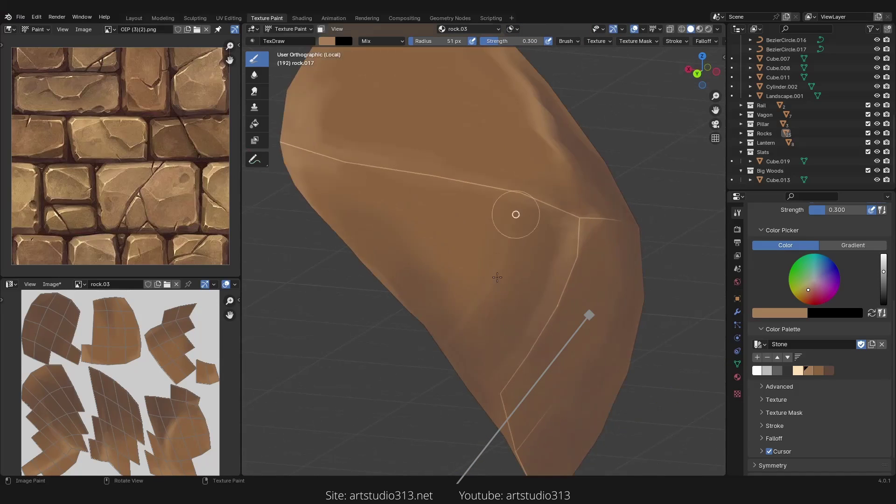
mouse_move(504, 235)
mouse_down()
mouse_move(490, 228)
mouse_move(502, 230)
mouse_move(496, 195)
mouse_up()
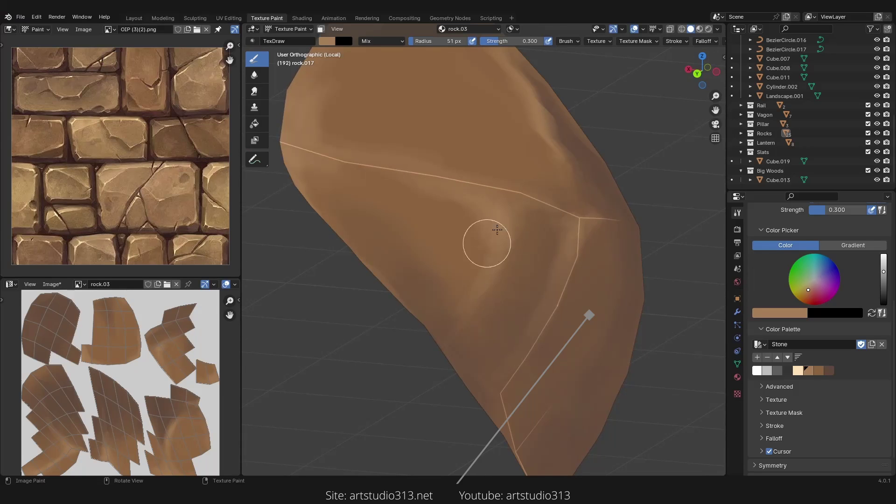
scroll(592, 228, down, 5)
mouse_move(553, 222)
middle_down()
mouse_move(592, 228)
mouse_move(552, 206)
mouse_move(528, 208)
middle_up()
scroll(508, 207, up, 5)
drag(508, 207, 529, 182)
Step: Add light brown highlights beside the dark hollow on the upper face and around the nearby side corner
middle_drag(531, 104, 426, 239)
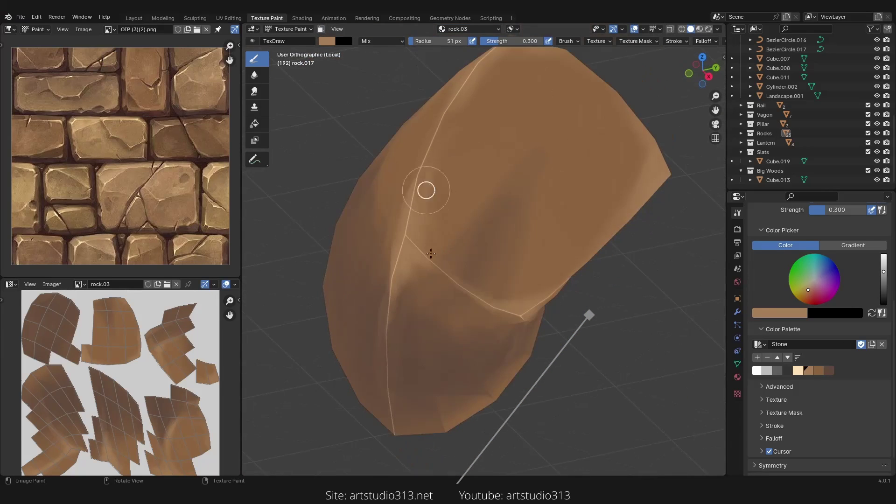
drag(377, 275, 500, 202)
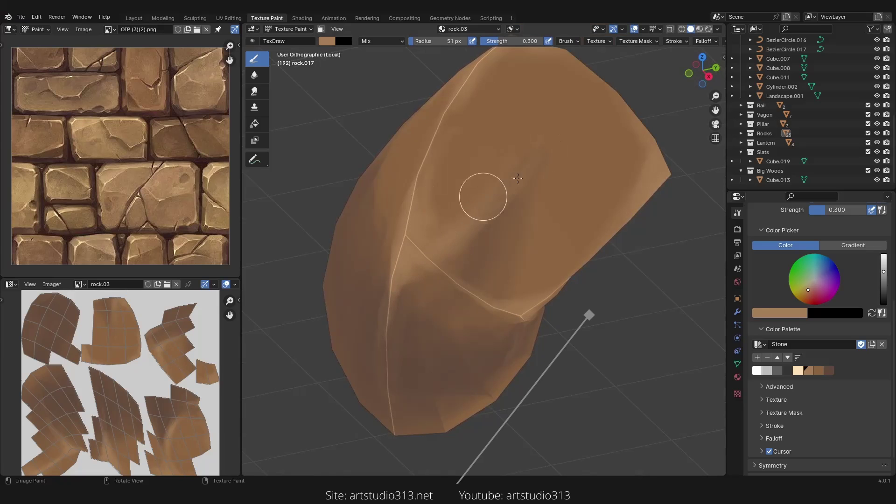
middle_drag(439, 209, 386, 186)
mouse_move(376, 273)
mouse_down()
mouse_move(388, 296)
mouse_move(374, 294)
mouse_up()
Step: Choose the cream swatch and paint a bright highlight where the ridges meet on top of the rock
scroll(441, 233, down, 3)
mouse_move(374, 294)
middle_down()
mouse_move(441, 234)
mouse_move(617, 250)
middle_up()
click(797, 370)
mouse_move(688, 280)
middle_down()
mouse_move(488, 210)
mouse_move(458, 203)
mouse_move(448, 226)
middle_up()
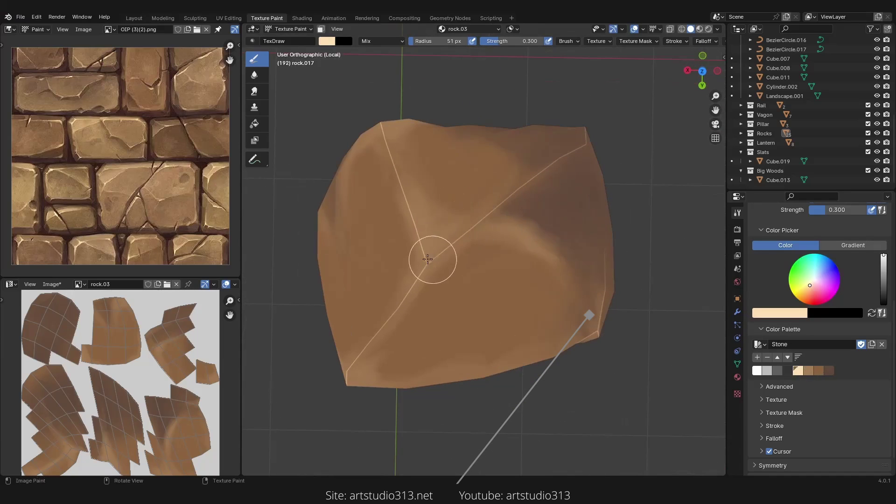
mouse_move(433, 254)
mouse_down()
mouse_move(420, 257)
mouse_move(422, 284)
mouse_move(423, 267)
mouse_up()
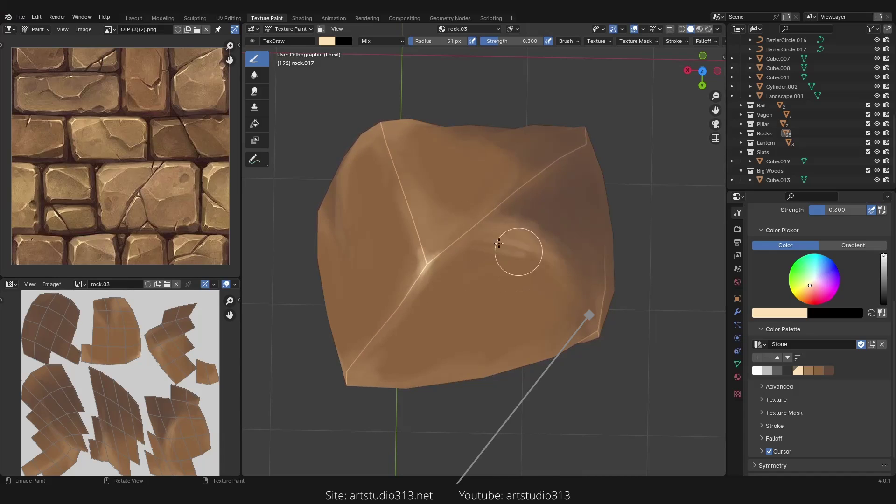
Step: Paint cream accents on the short ridge's upper corner and along the curved crease on the side face
mouse_move(464, 225)
middle_down()
mouse_move(633, 163)
mouse_move(576, 219)
mouse_move(526, 238)
middle_up()
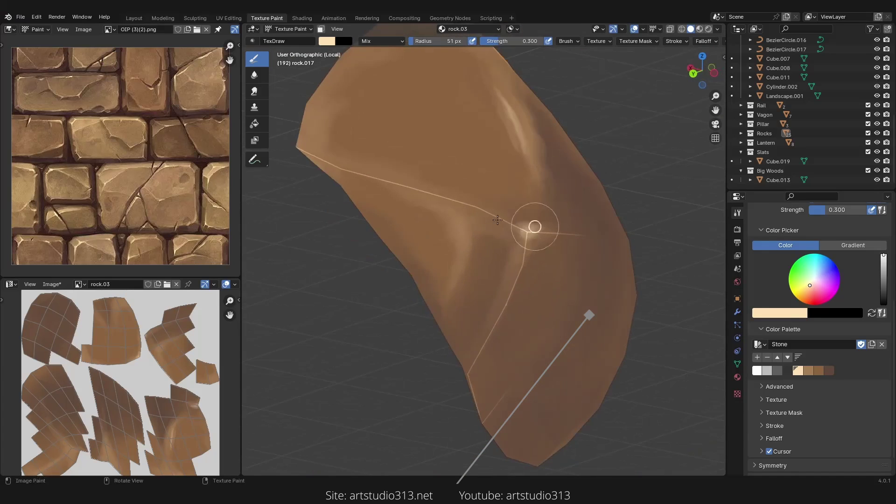
mouse_move(511, 278)
middle_down()
mouse_move(574, 244)
mouse_move(556, 236)
middle_up()
drag(486, 214, 470, 286)
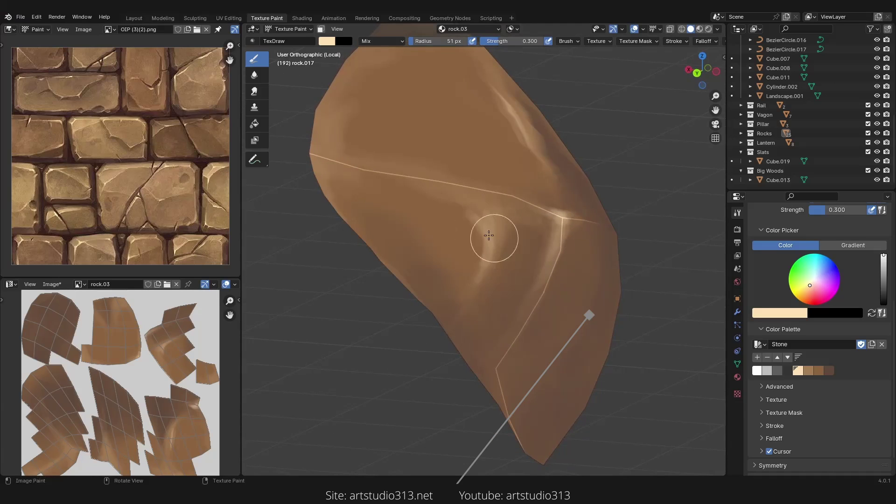
drag(489, 234, 469, 292)
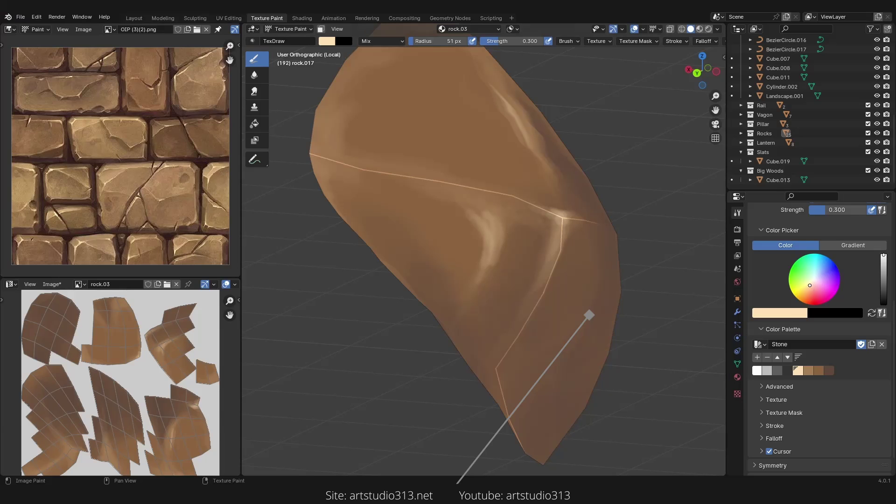
Step: Add cream highlights to the rock's other side corners and along the ridges running from them
middle_drag(545, 220, 448, 201)
mouse_move(449, 202)
mouse_down()
mouse_move(462, 197)
mouse_move(454, 193)
mouse_move(473, 214)
mouse_up()
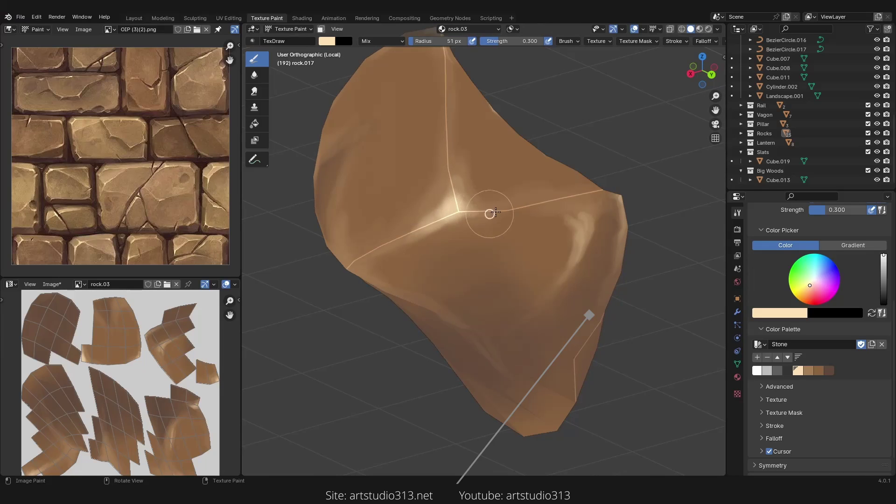
middle_drag(476, 224, 496, 201)
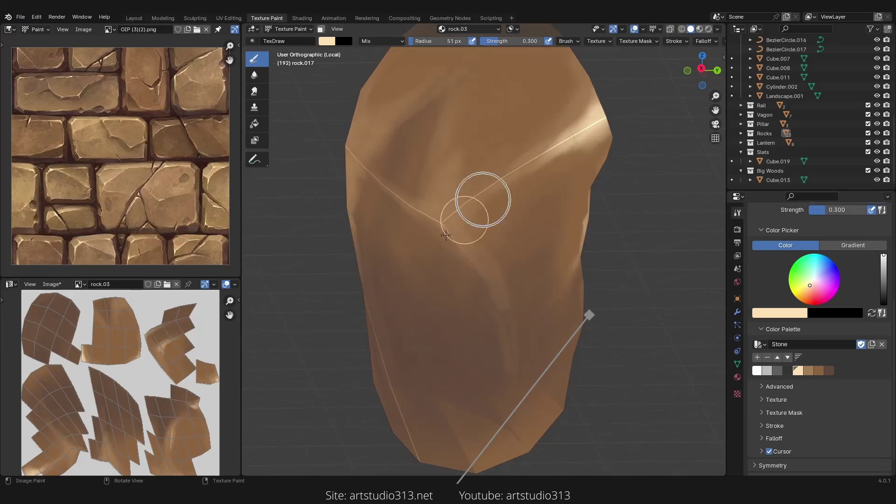
middle_drag(437, 223, 582, 159)
mouse_move(564, 222)
mouse_down()
mouse_move(570, 206)
mouse_move(608, 189)
mouse_up()
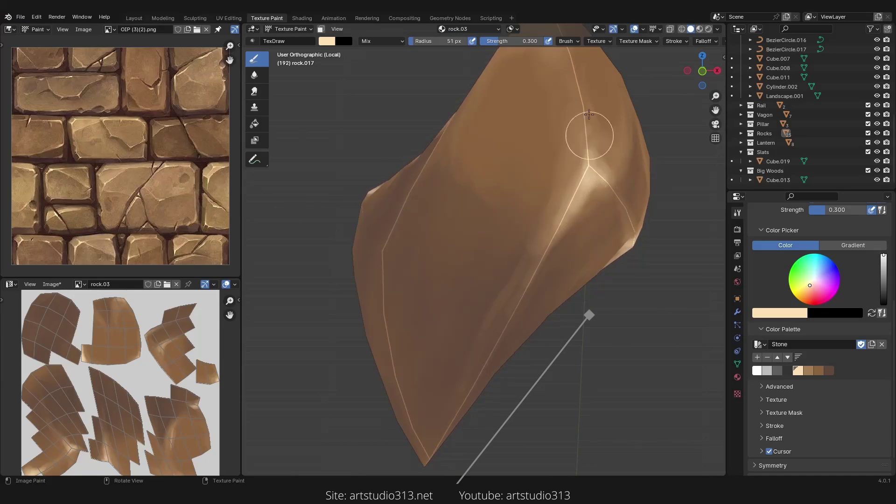
drag(589, 108, 590, 184)
mouse_move(591, 184)
middle_down()
mouse_move(630, 256)
mouse_move(510, 286)
mouse_move(587, 197)
mouse_move(503, 76)
middle_up()
Step: Choose the dark brown swatch and set the brush strength to 0.1 for soft shading
scroll(555, 265, down, 4)
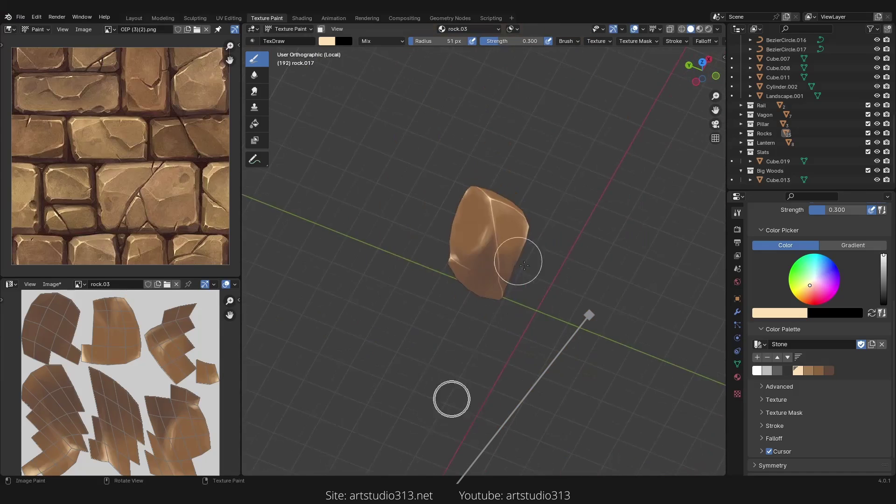
middle_drag(556, 265, 537, 224)
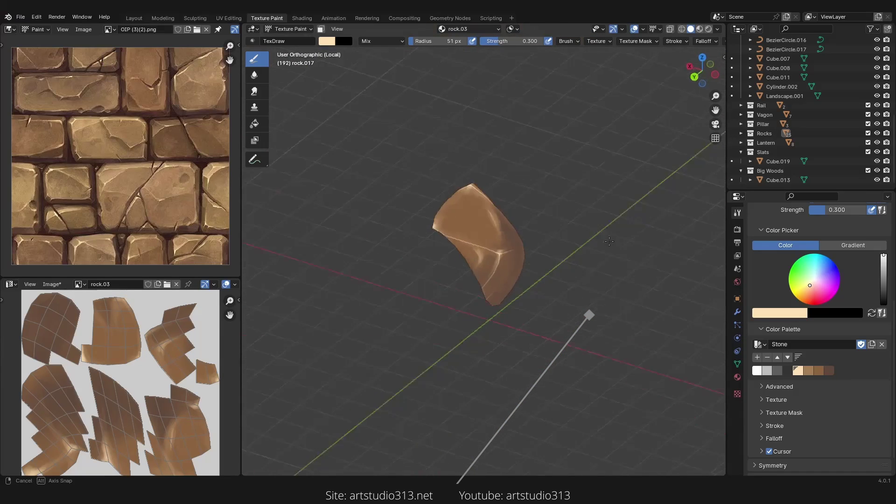
click(829, 371)
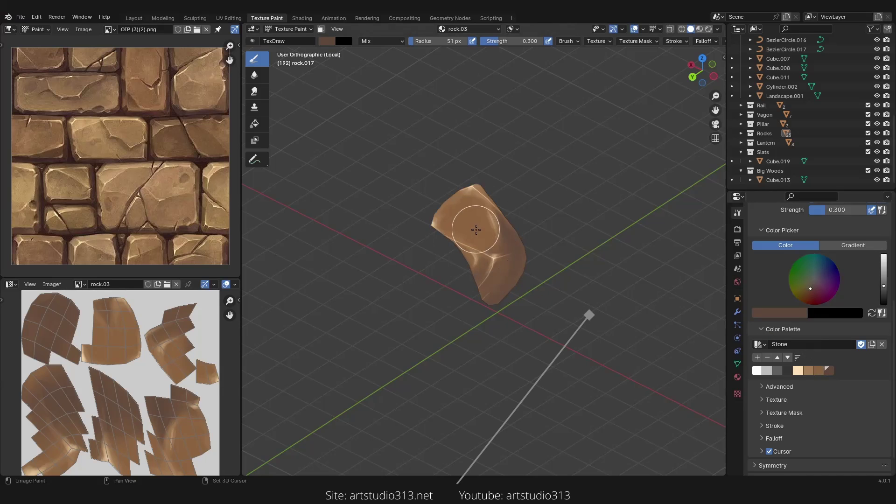
key(shift+f)
click(467, 232)
scroll(426, 177, up, 6)
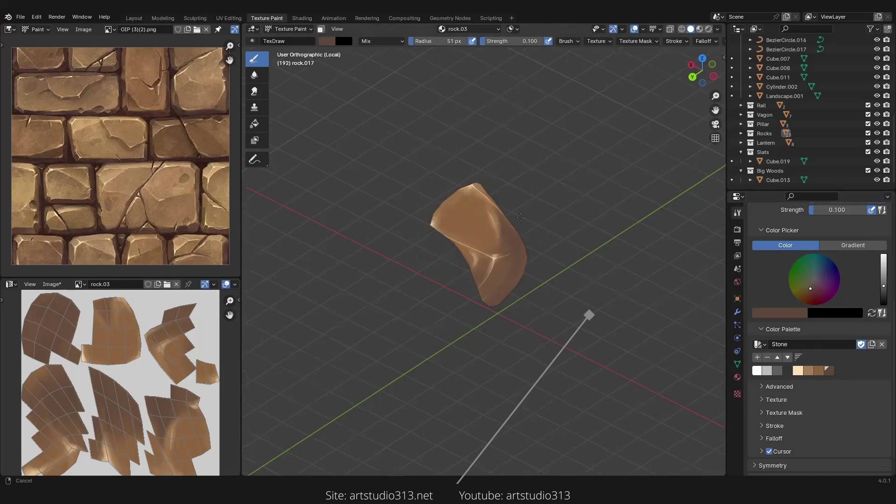
Step: Set the brush radius to 137 px and softly darken the middle of the rock's broad faces
key(f)
mouse_move(467, 208)
mouse_down()
mouse_move(446, 120)
mouse_move(450, 172)
mouse_move(388, 150)
mouse_up()
ctrl+middle_drag(411, 158, 436, 223)
scroll(436, 223, up, 3)
key(f)
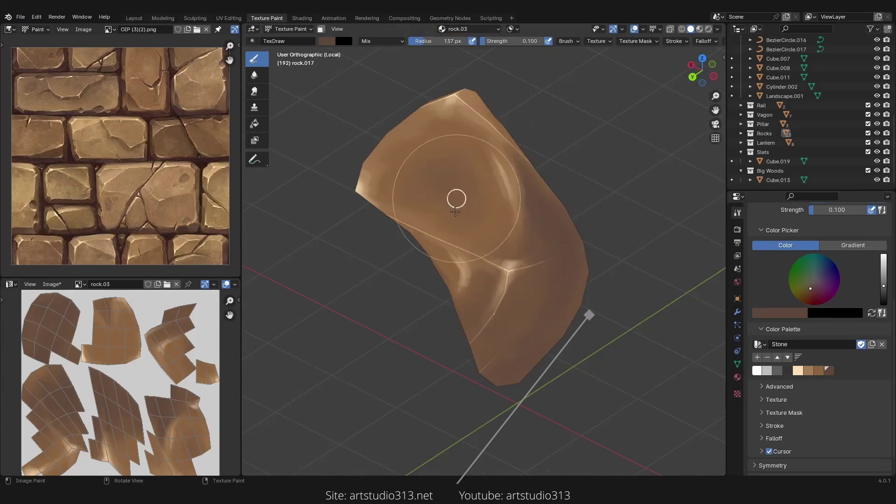
middle_drag(459, 196, 549, 174)
drag(533, 184, 516, 194)
middle_drag(516, 194, 556, 218)
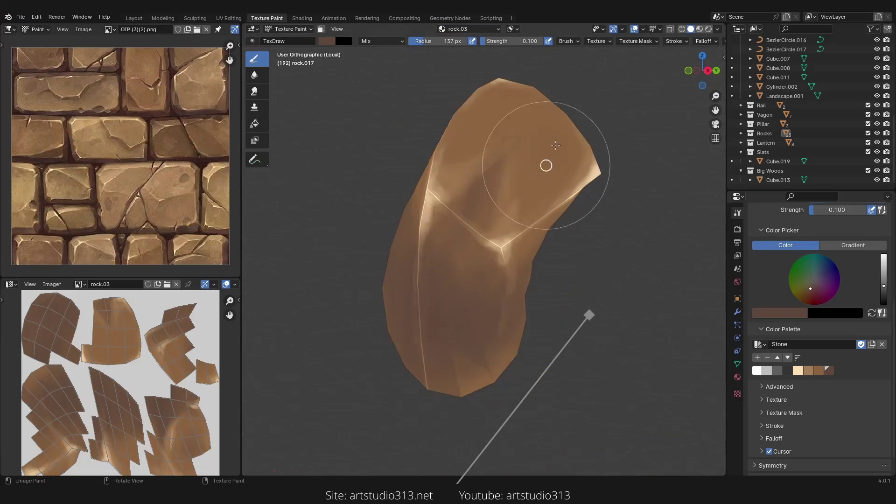
Step: Reduce the brush radius to 92 px and softly shade the upper face around the dark hollow
key(f)
click(516, 111)
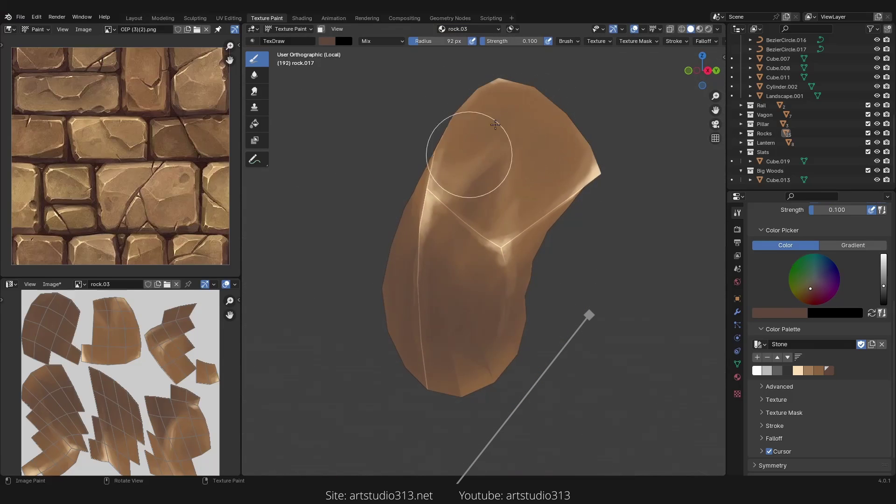
mouse_move(522, 139)
middle_down()
mouse_move(509, 194)
mouse_move(486, 173)
mouse_move(444, 176)
mouse_move(495, 238)
mouse_move(540, 260)
mouse_move(479, 261)
mouse_move(567, 201)
mouse_move(500, 210)
mouse_move(606, 210)
middle_up()
Step: Set the brush to 49 px radius and 0.3 strength for tighter dark brown shading near the side corners
scroll(517, 213, up, 5)
key(bracketleft)
key(bracketleft)
key(bracketleft)
key(bracketleft)
key(bracketleft)
key(bracketleft)
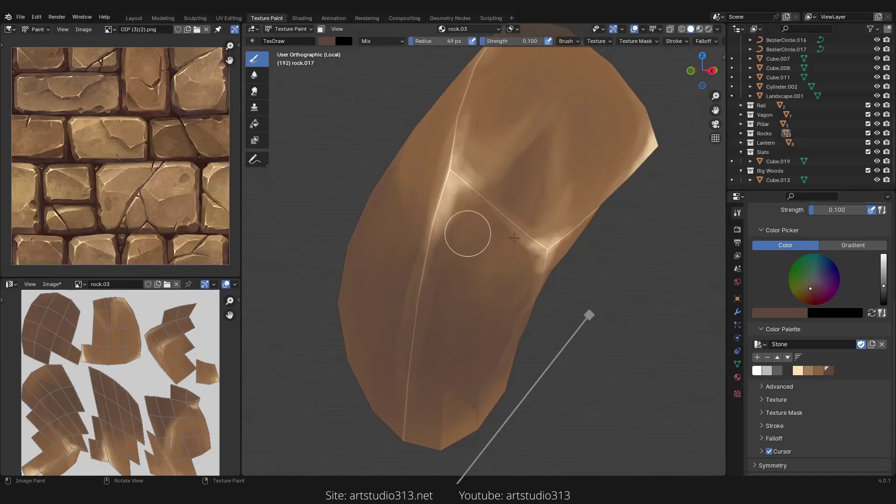
key(shift+f)
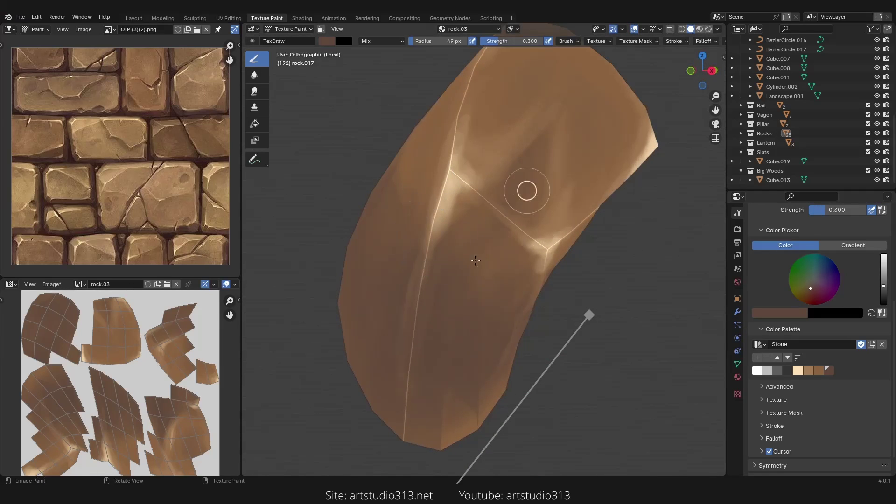
Step: Deepen the dark brown groove across the edge between the two bright corners, and paint light tan highlights sampled from the rock alongside it
click(476, 260)
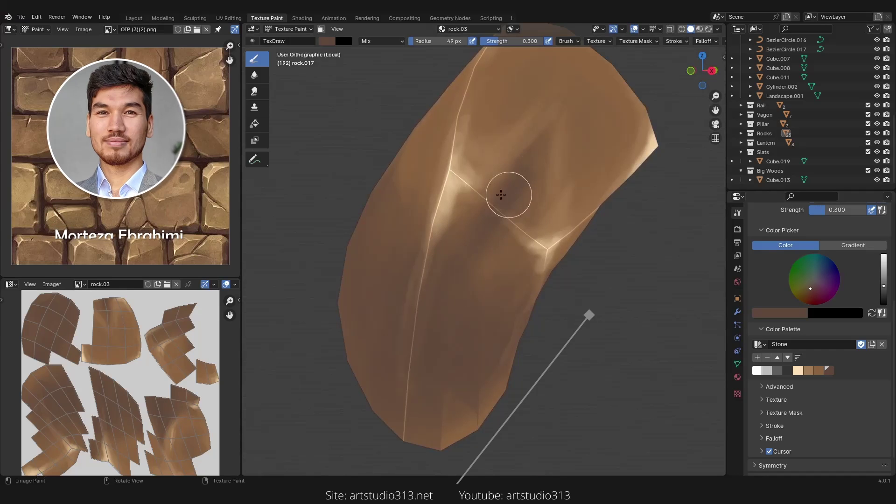
middle_drag(506, 190, 547, 209)
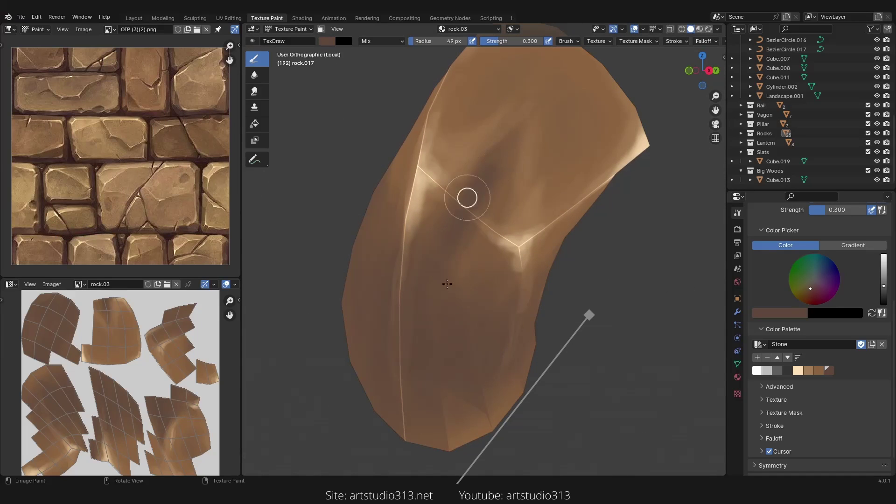
key(s)
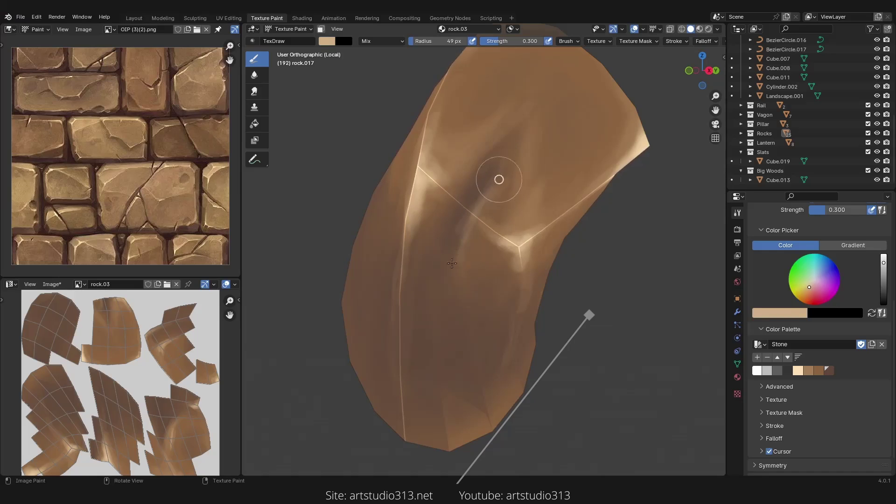
drag(430, 270, 456, 256)
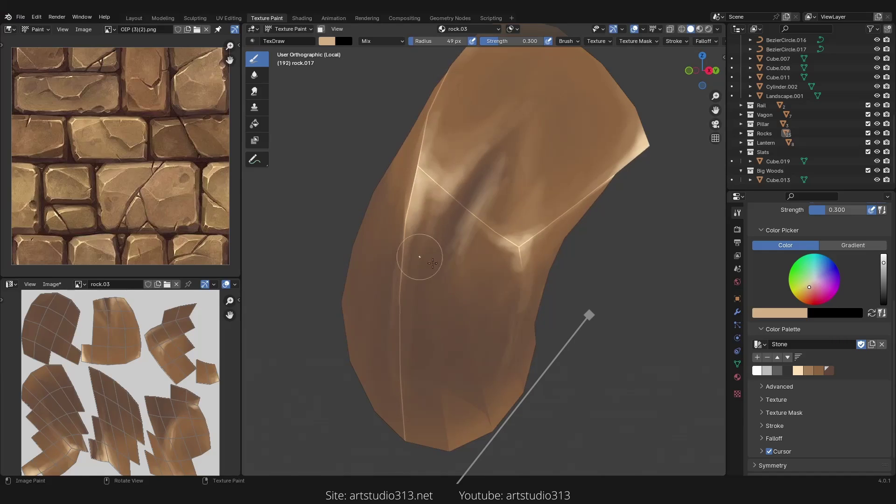
Step: Reduce the brush radius to 26 px and refine the groove's lower end with brown tones sampled from the rock's surface
key(s)
key(f)
click(466, 136)
mouse_move(466, 136)
middle_down()
mouse_move(463, 207)
mouse_move(425, 182)
middle_up()
key(s)
key(s)
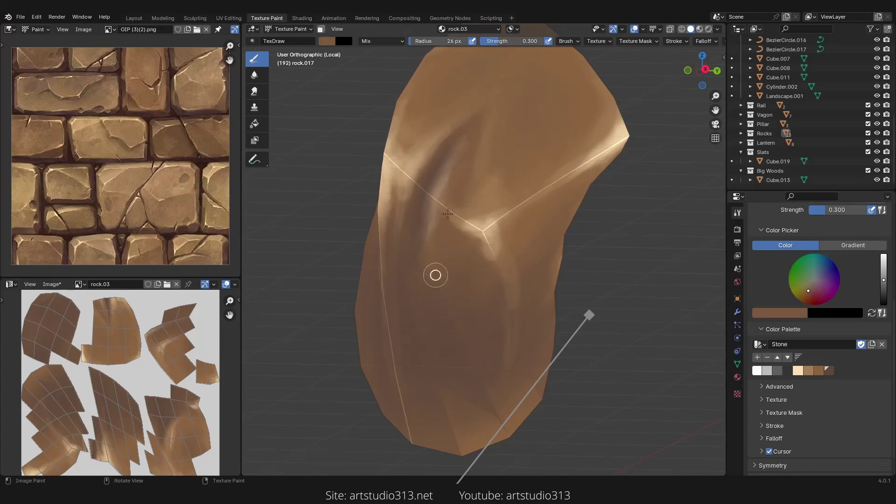
key(s)
drag(441, 229, 437, 267)
scroll(472, 299, down, 4)
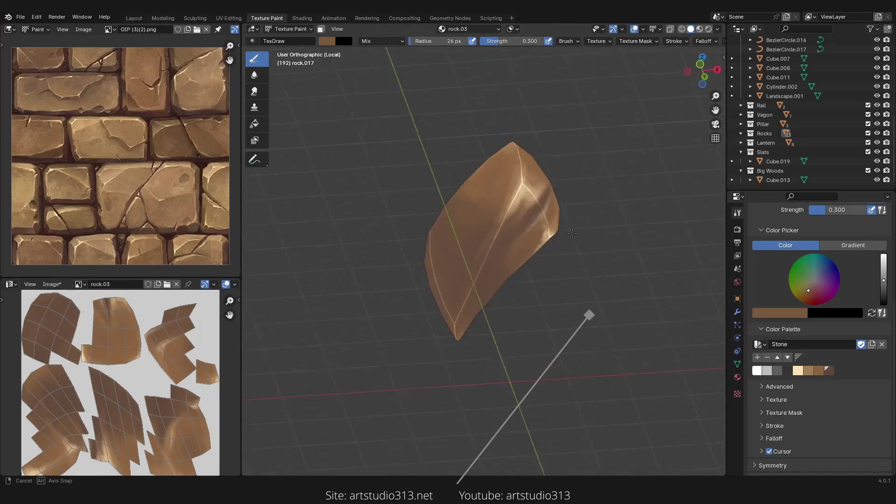